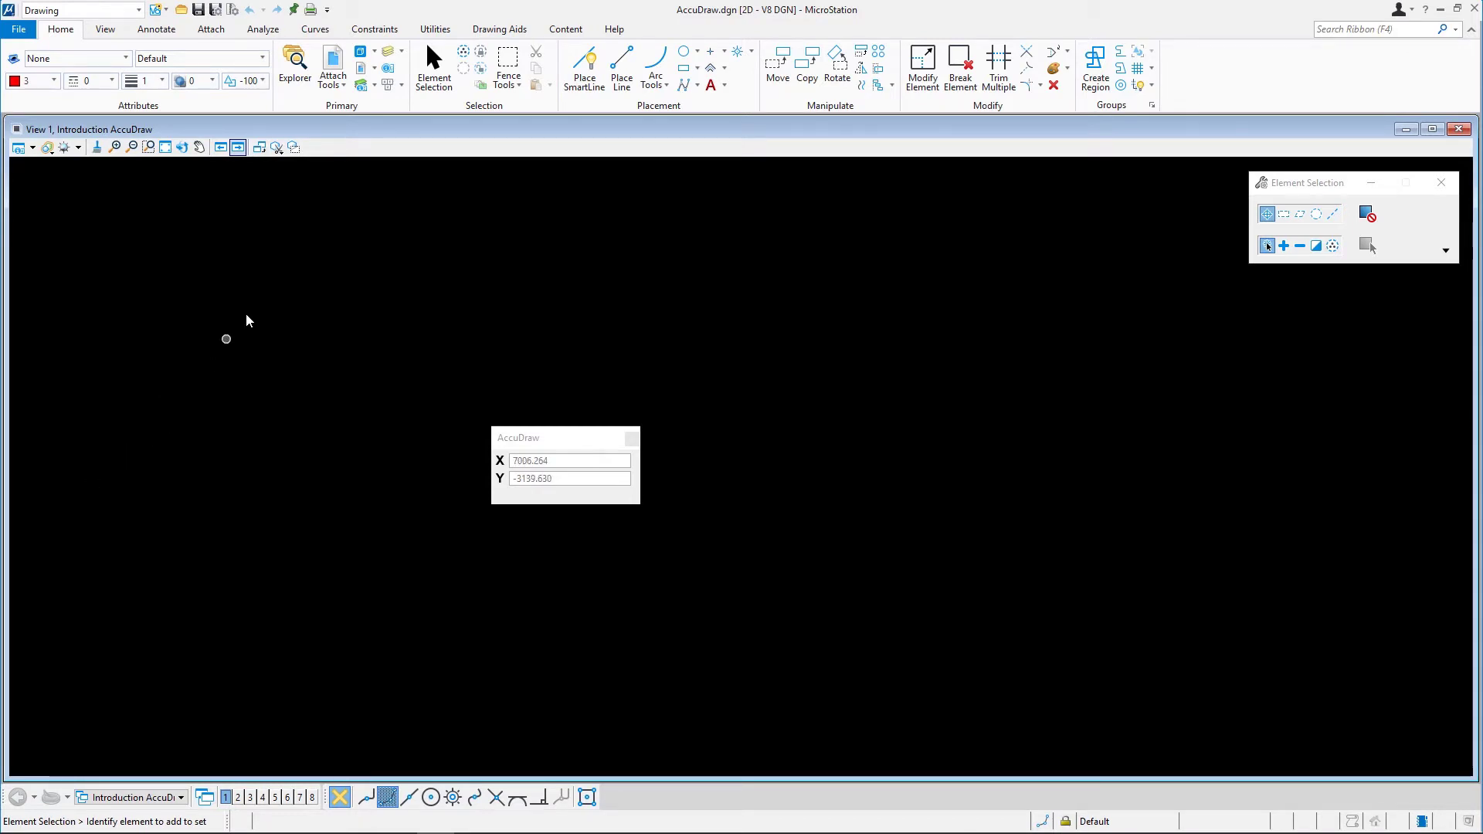
Switch to the Learning AccuDraw model from the Models list, then close the list
{"action": "left_click", "coordinate": [361, 53]}
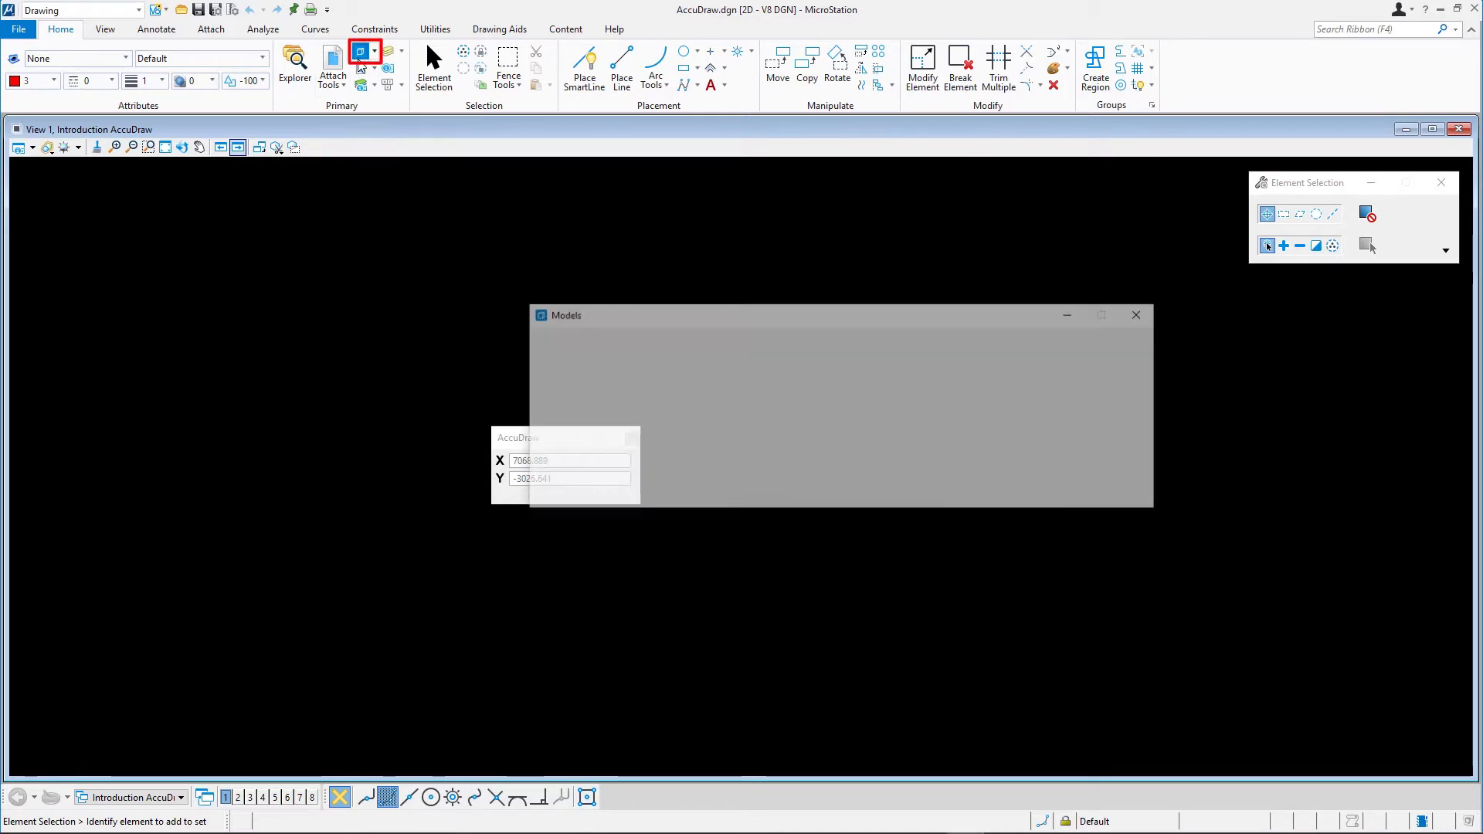
{"action": "double_click", "coordinate": [628, 429]}
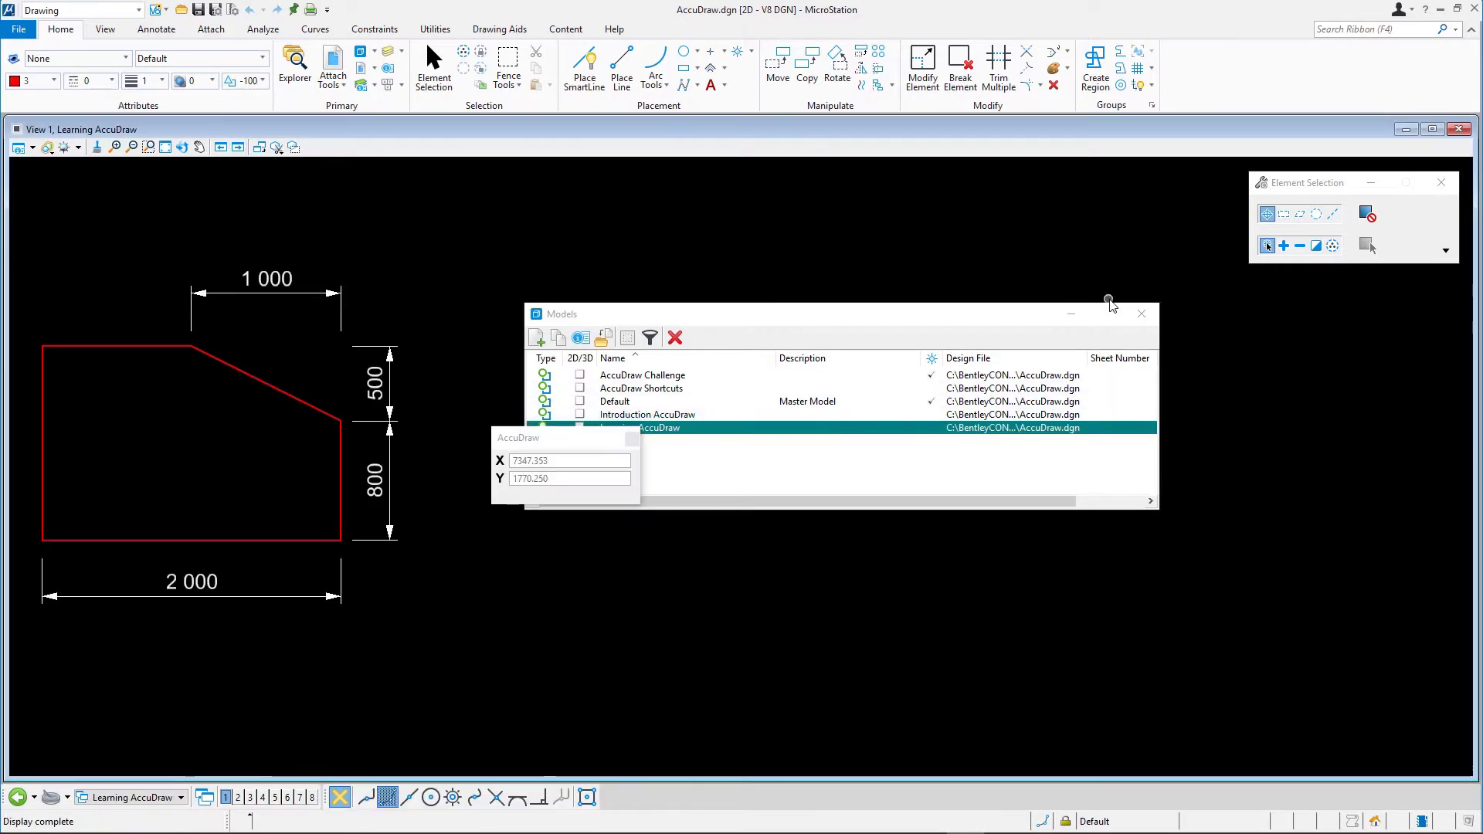
{"action": "left_click", "coordinate": [1142, 314]}
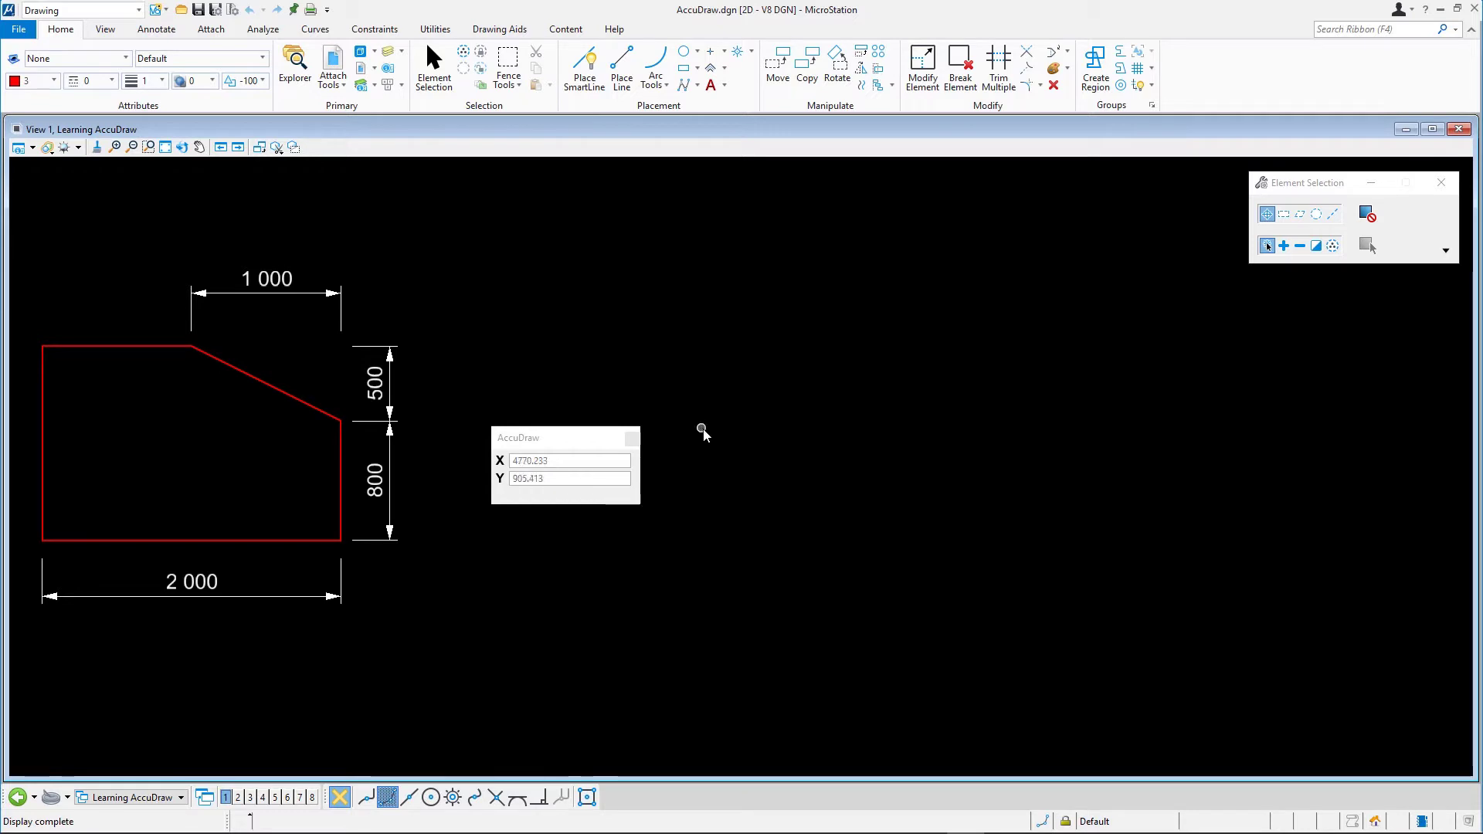
{"action": "left_click", "coordinate": [584, 68]}
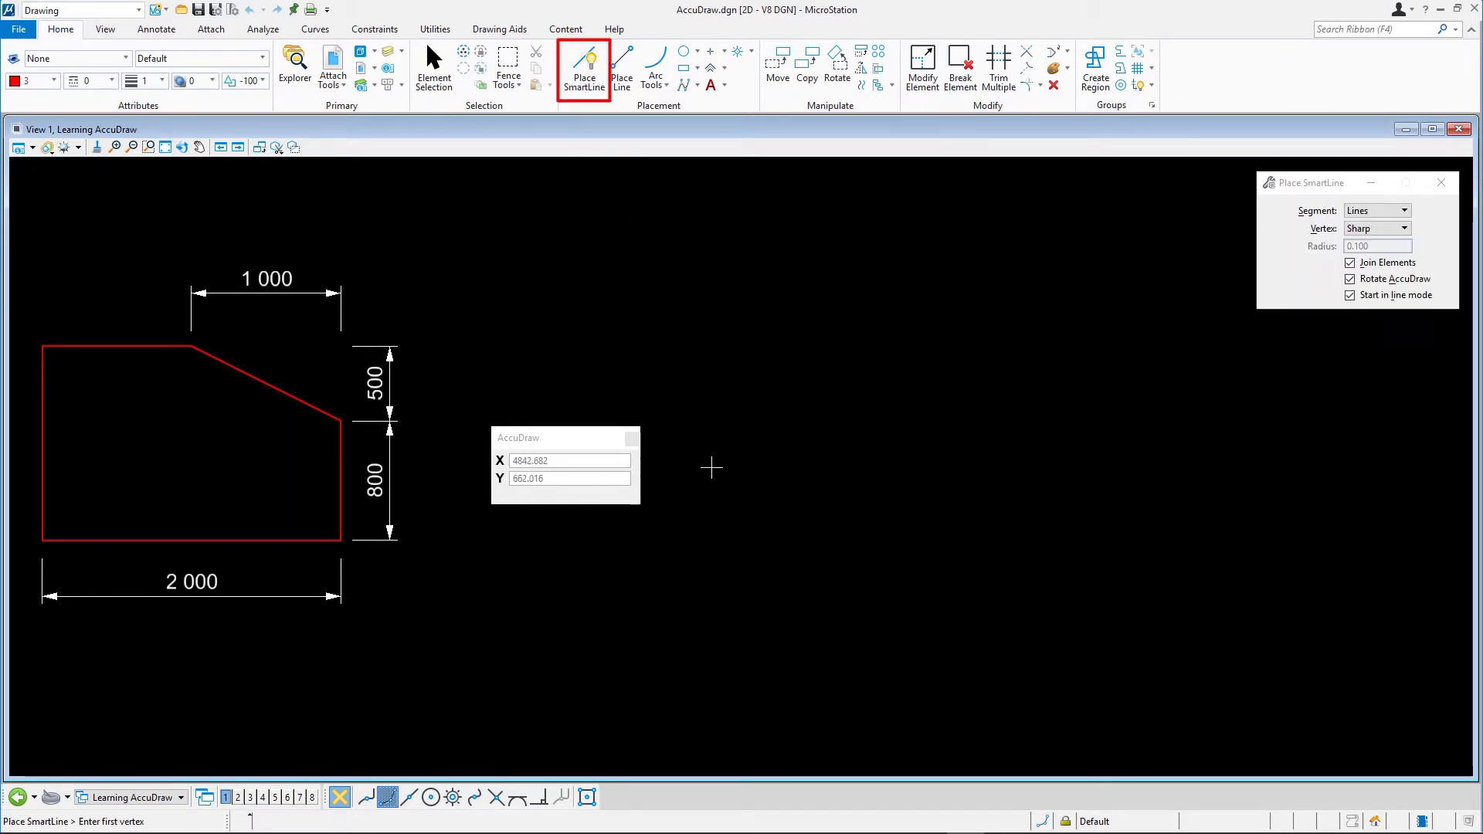
{"action": "left_click", "coordinate": [712, 467]}
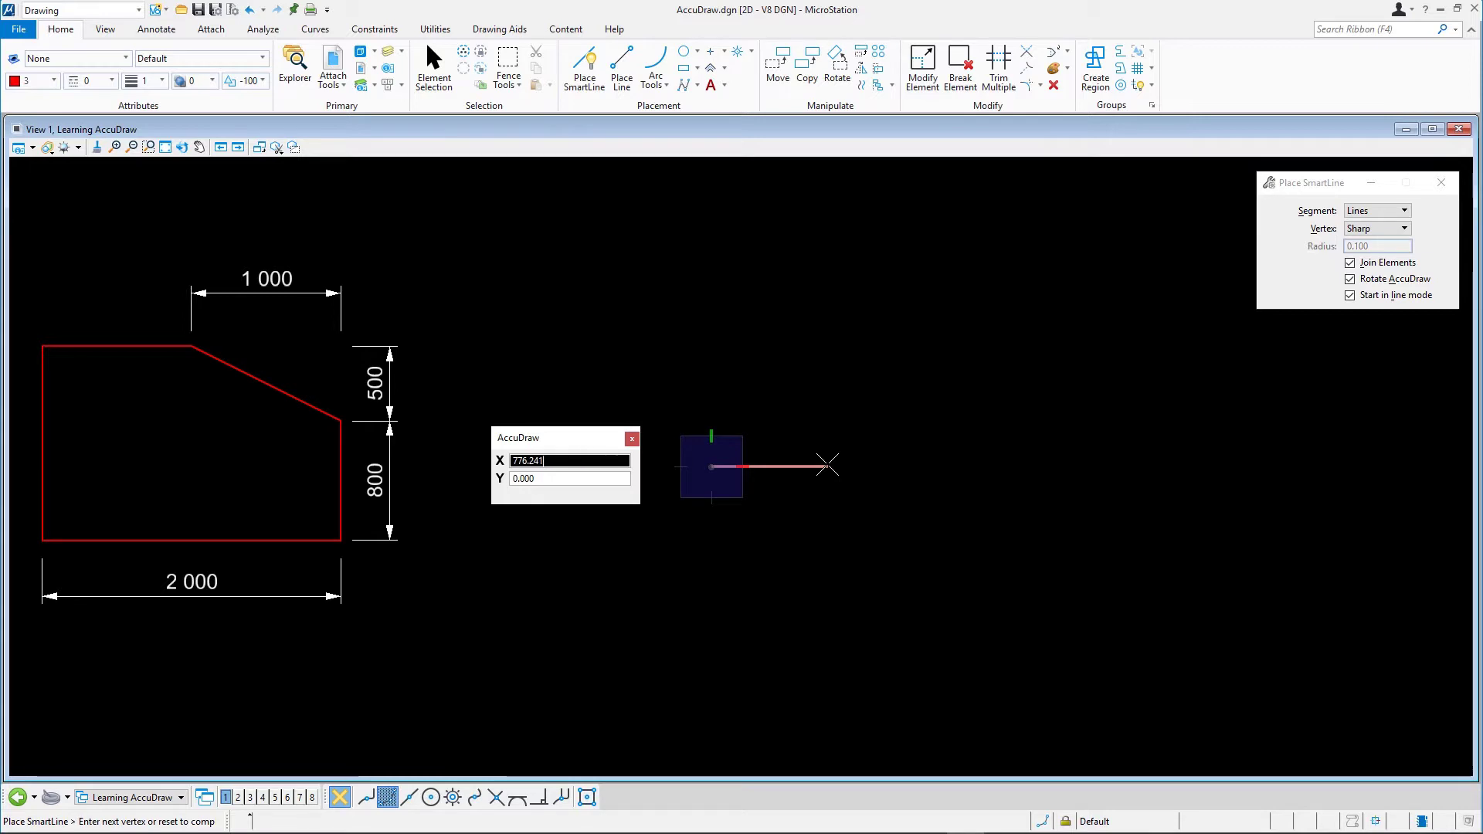
{"action": "type", "text": "500"}
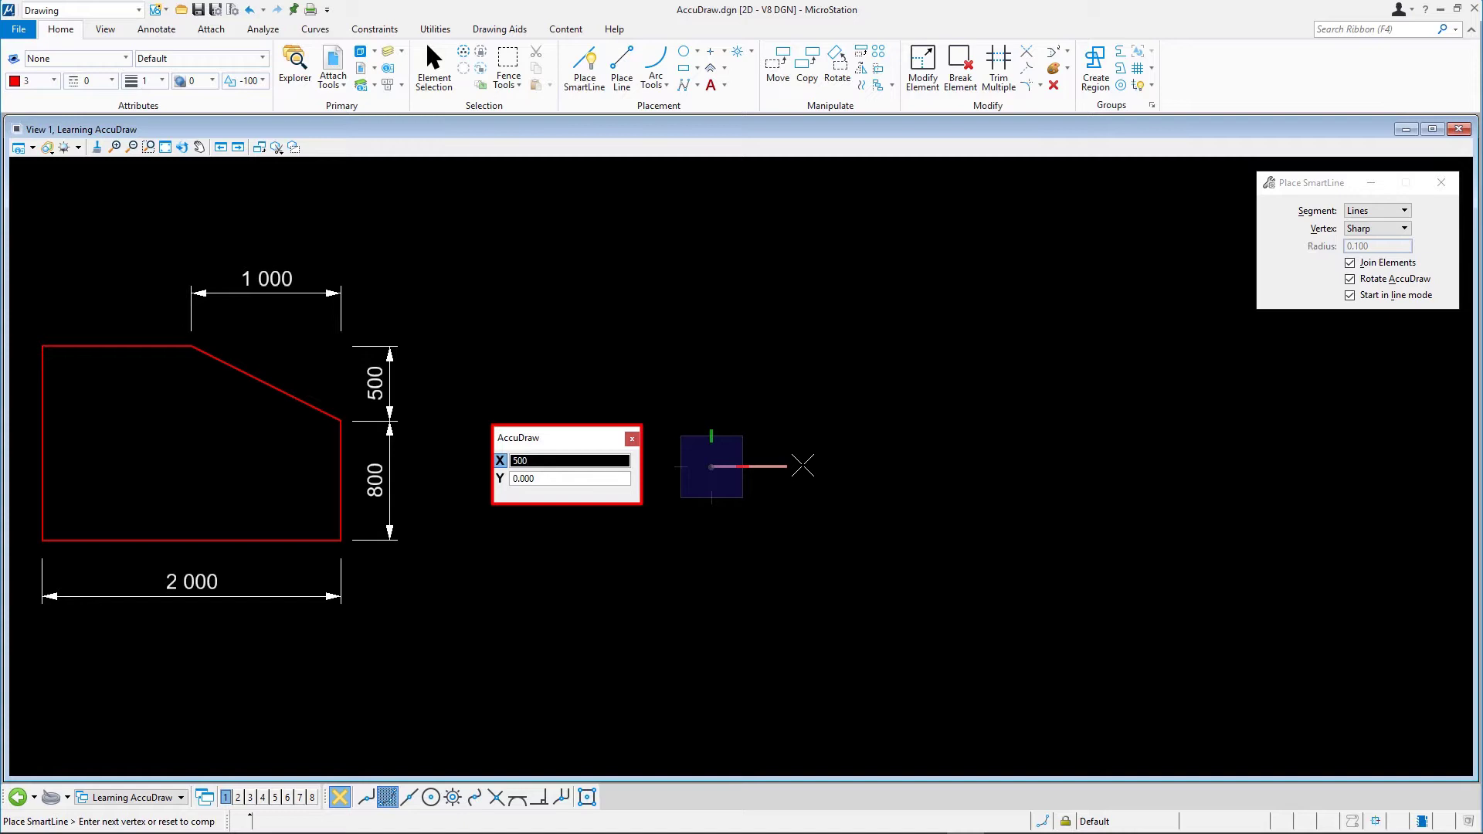
{"action": "key", "text": "Tab"}
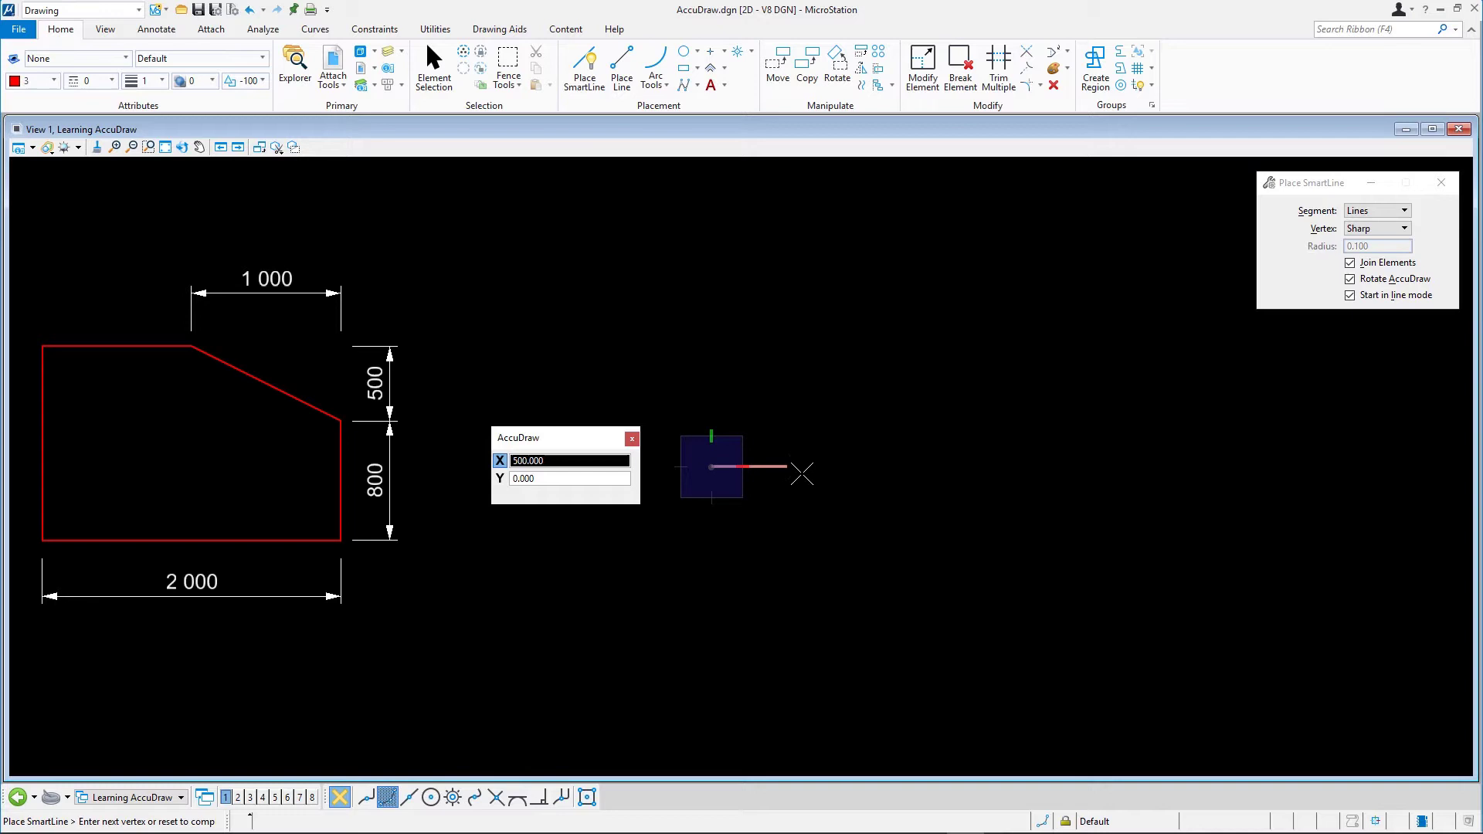
{"action": "key", "text": "Escape"}
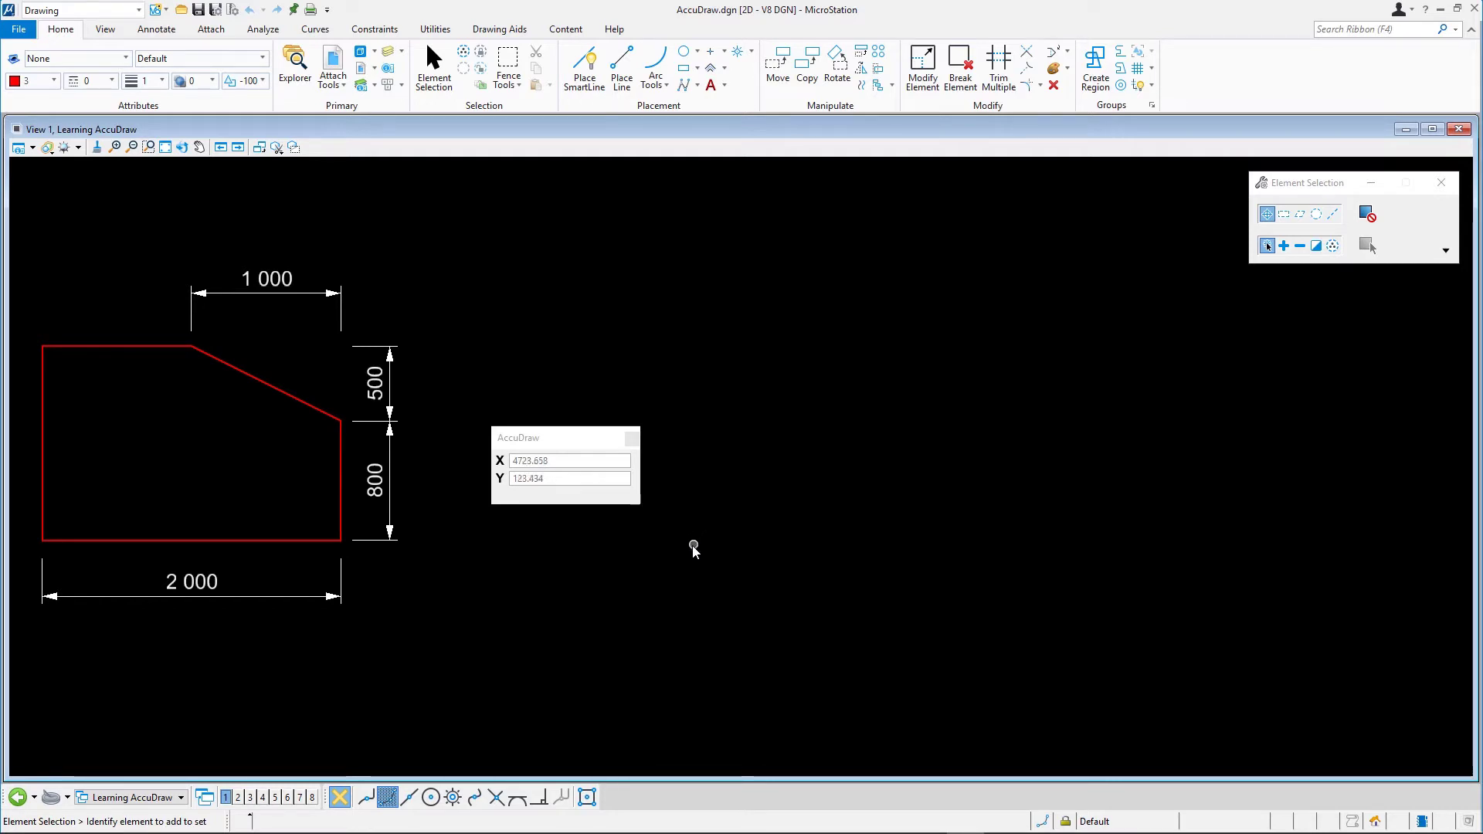
Start a SmartLine right of the example with AccuDraw X at 2000 and Y at 0
{"action": "left_click", "coordinate": [585, 78]}
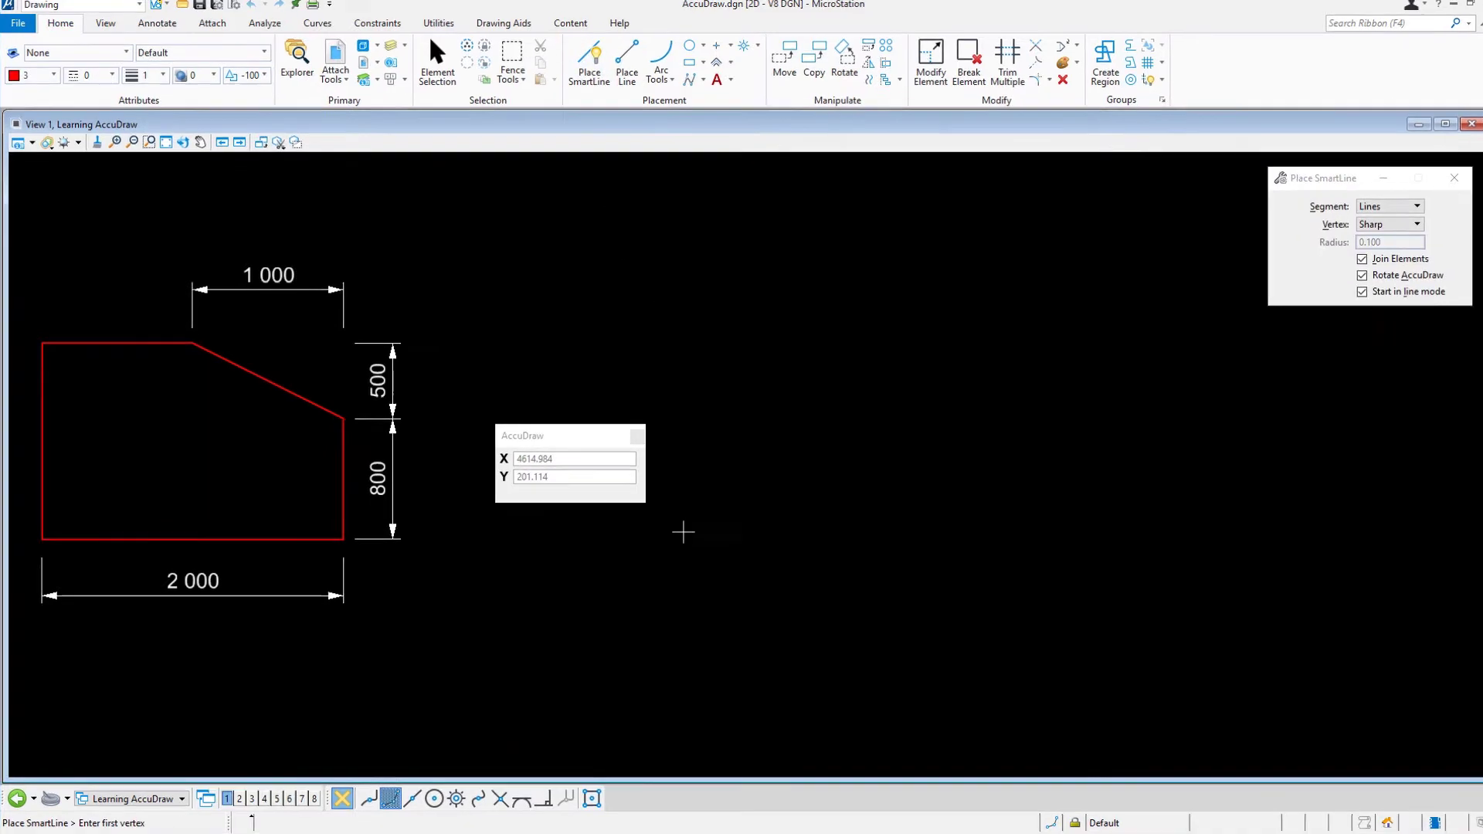
{"action": "left_click", "coordinate": [699, 540]}
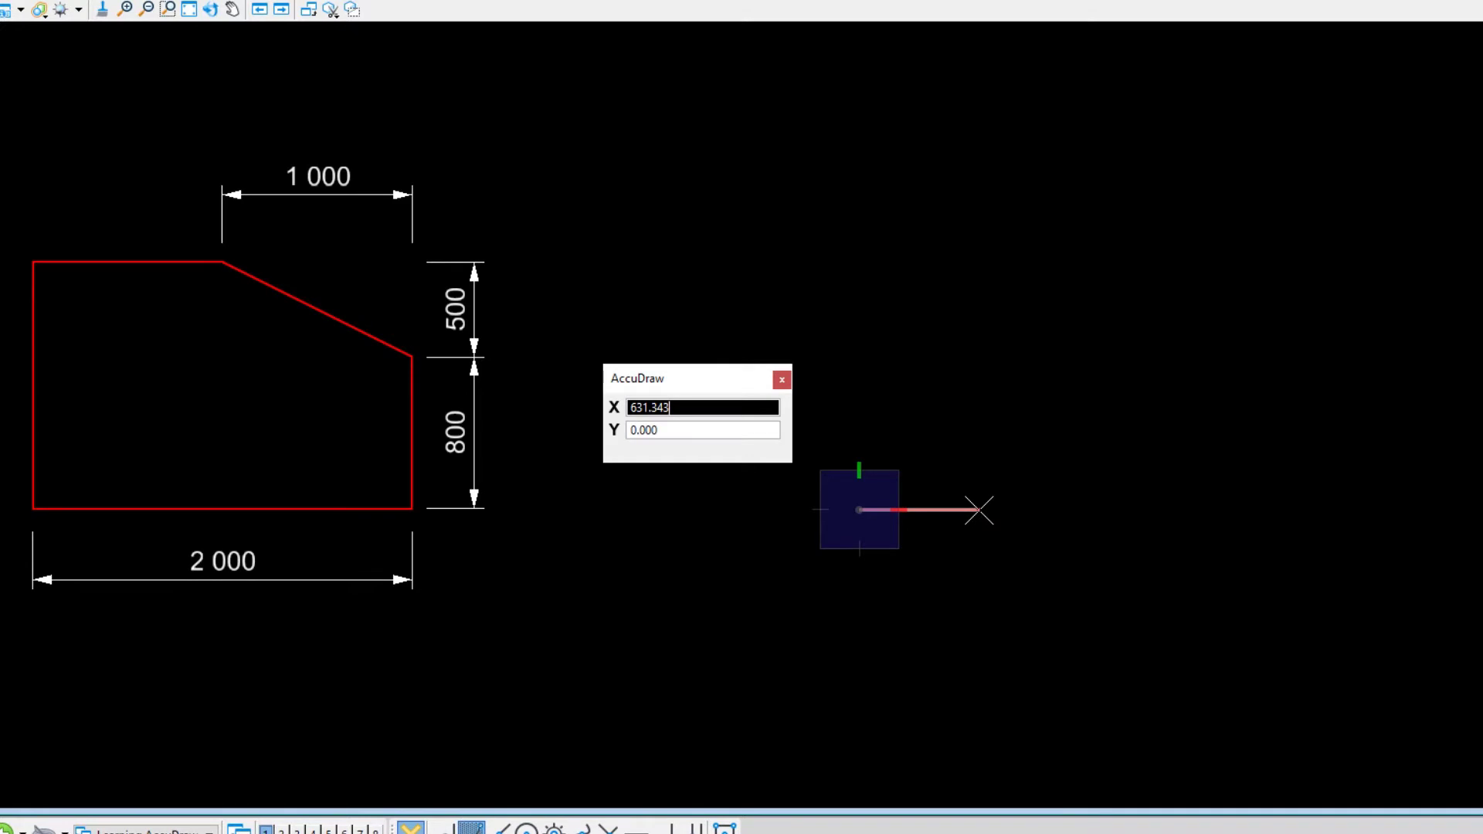
{"action": "key", "text": "m"}
{"action": "key", "text": "x"}
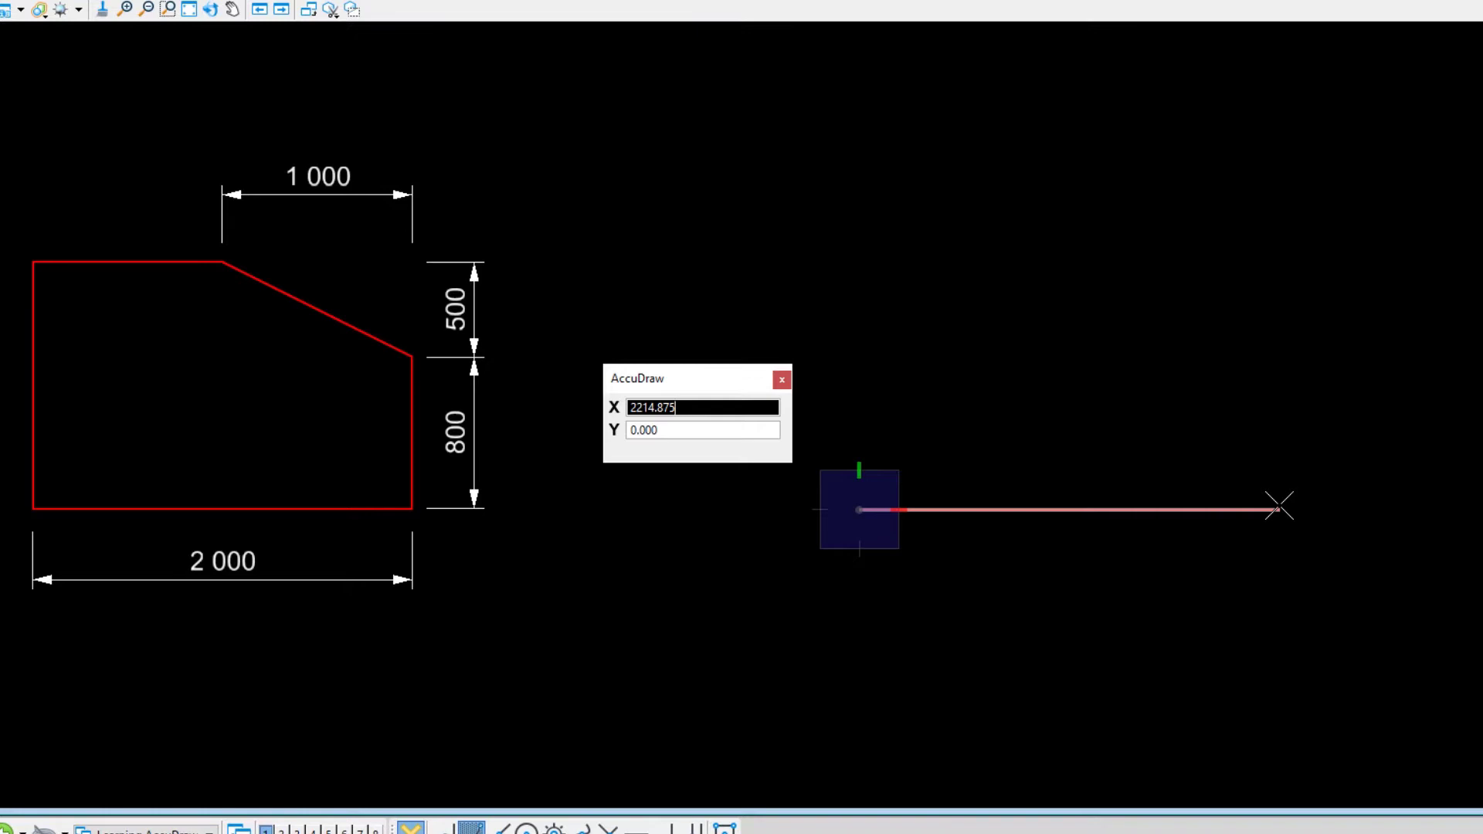
{"action": "type", "text": "2000"}
{"action": "key", "text": "Tab"}
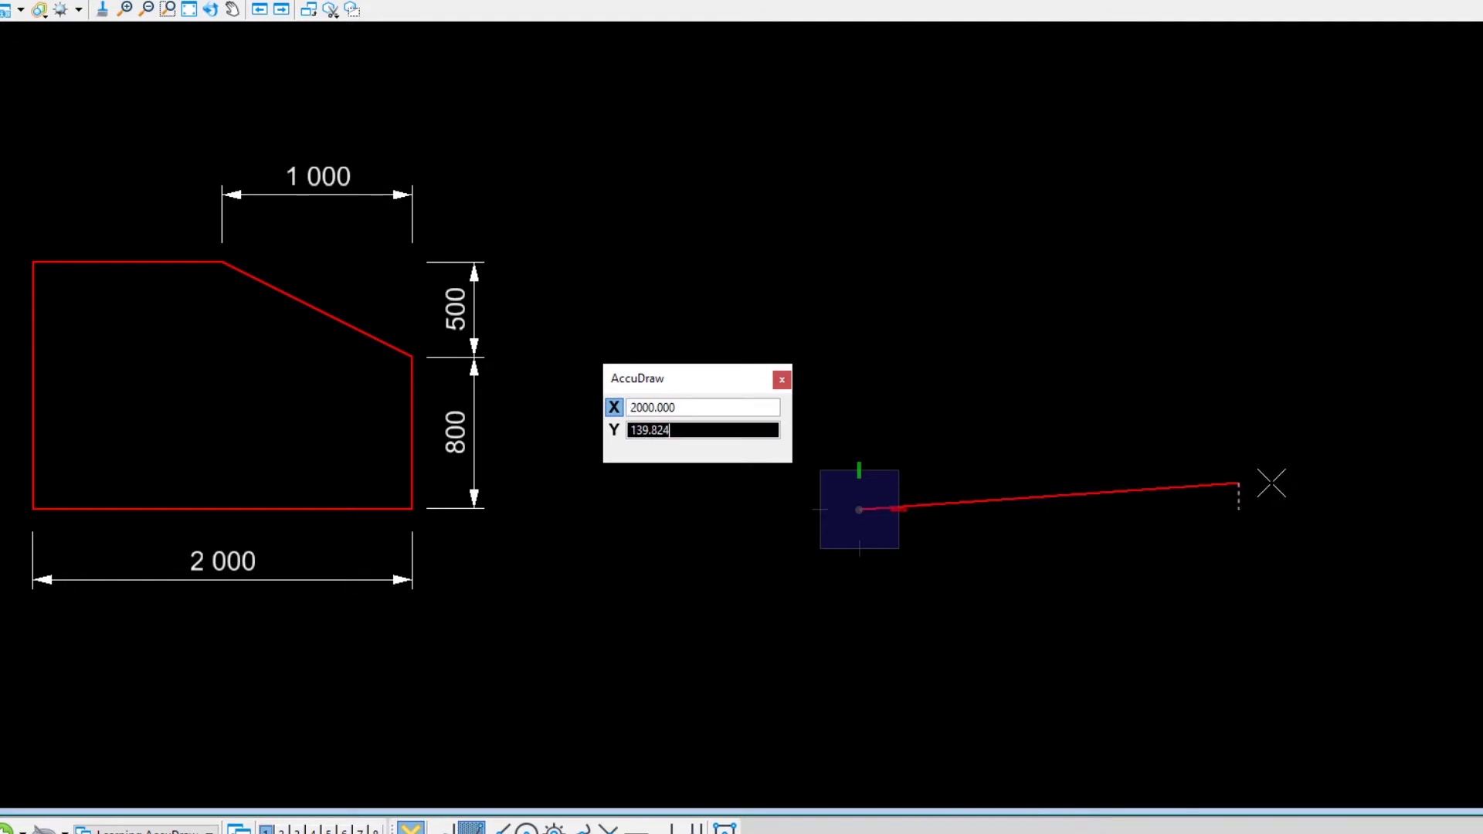
{"action": "type", "text": "0"}
{"action": "key", "text": "Tab"}
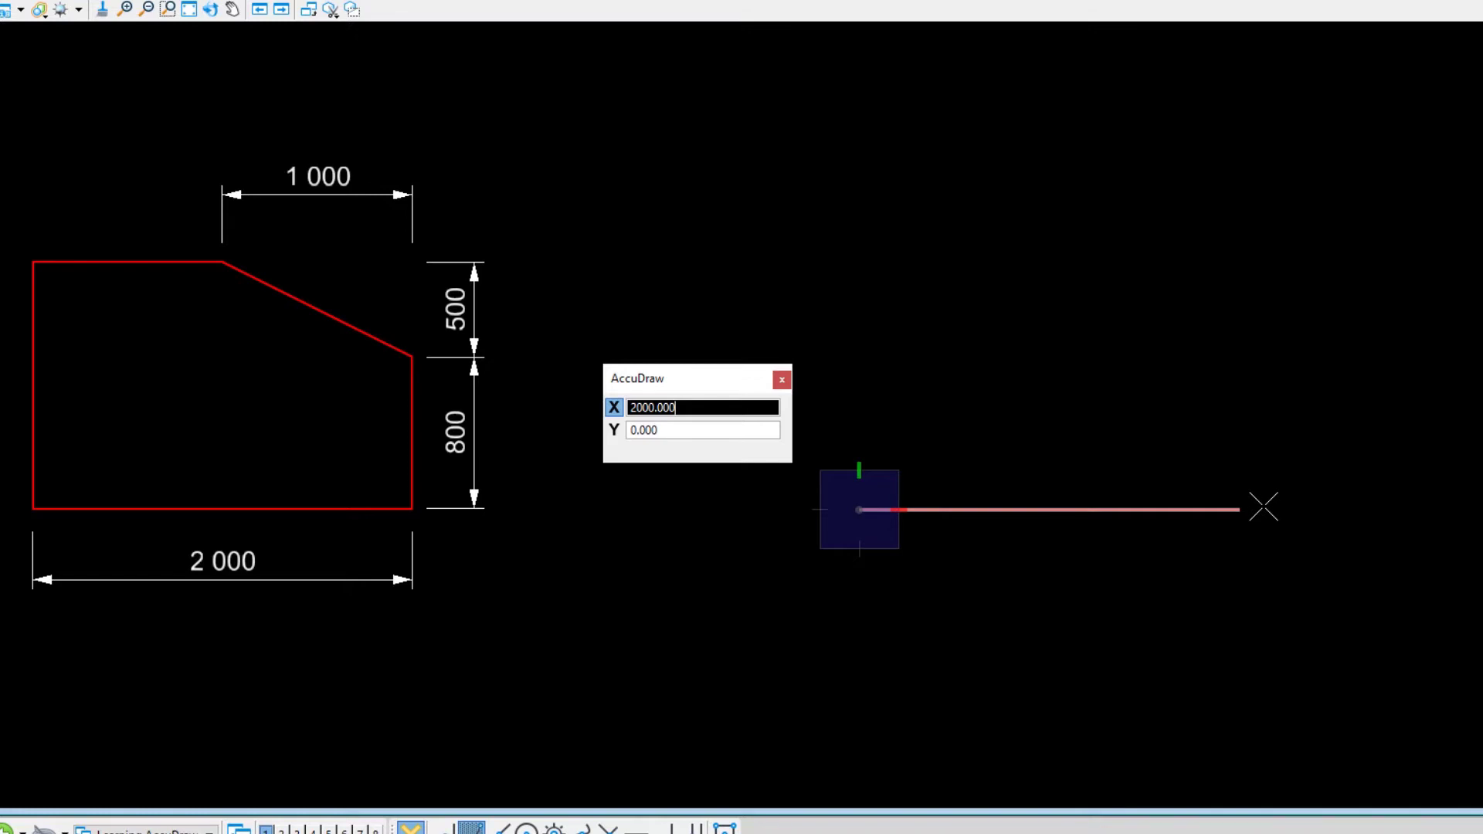
Accept the 2000 base, then place an 800-unit vertical side from its right end
{"action": "left_click", "coordinate": [1264, 507]}
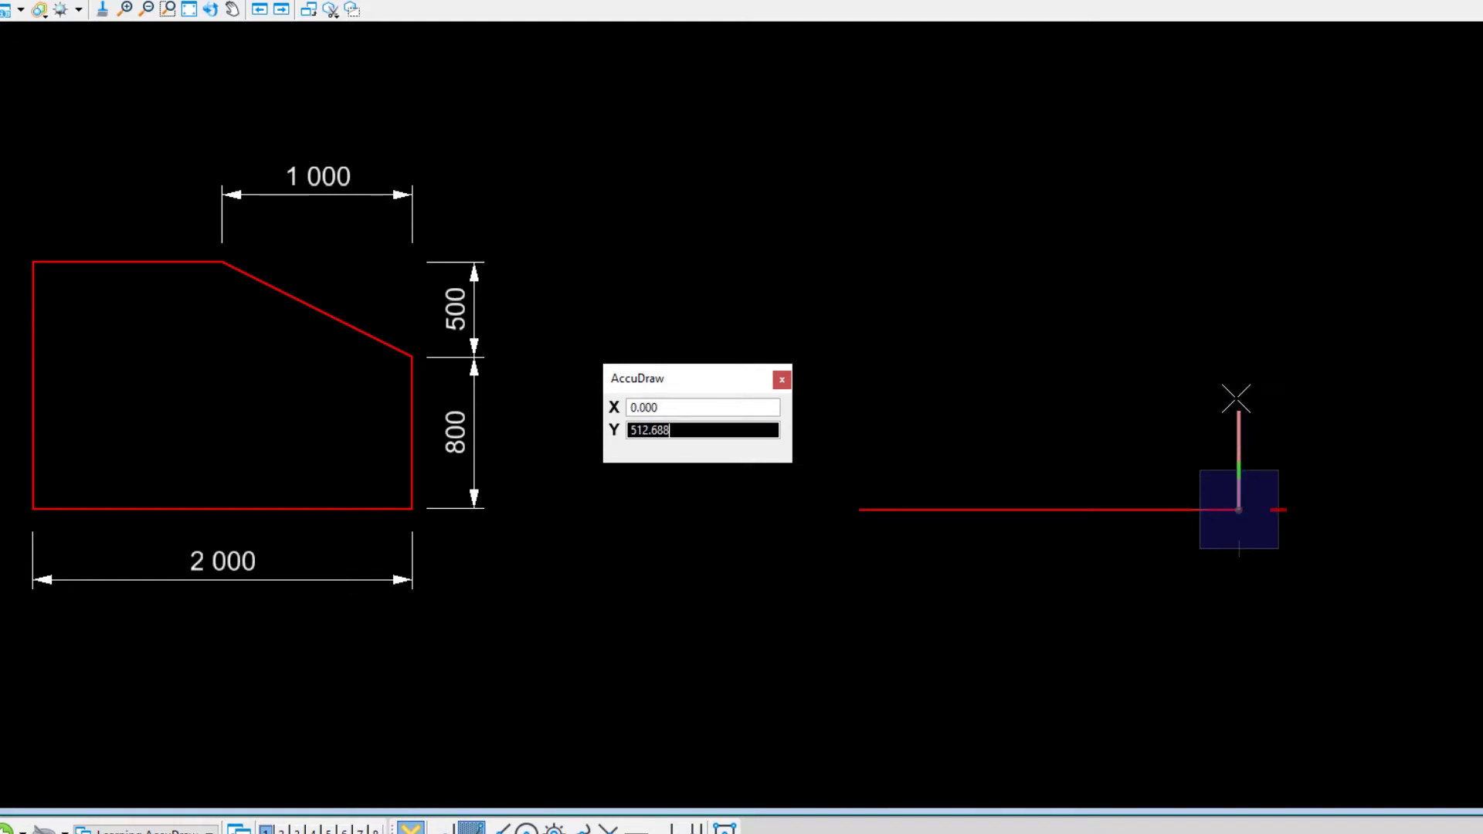
{"action": "type", "text": "800"}
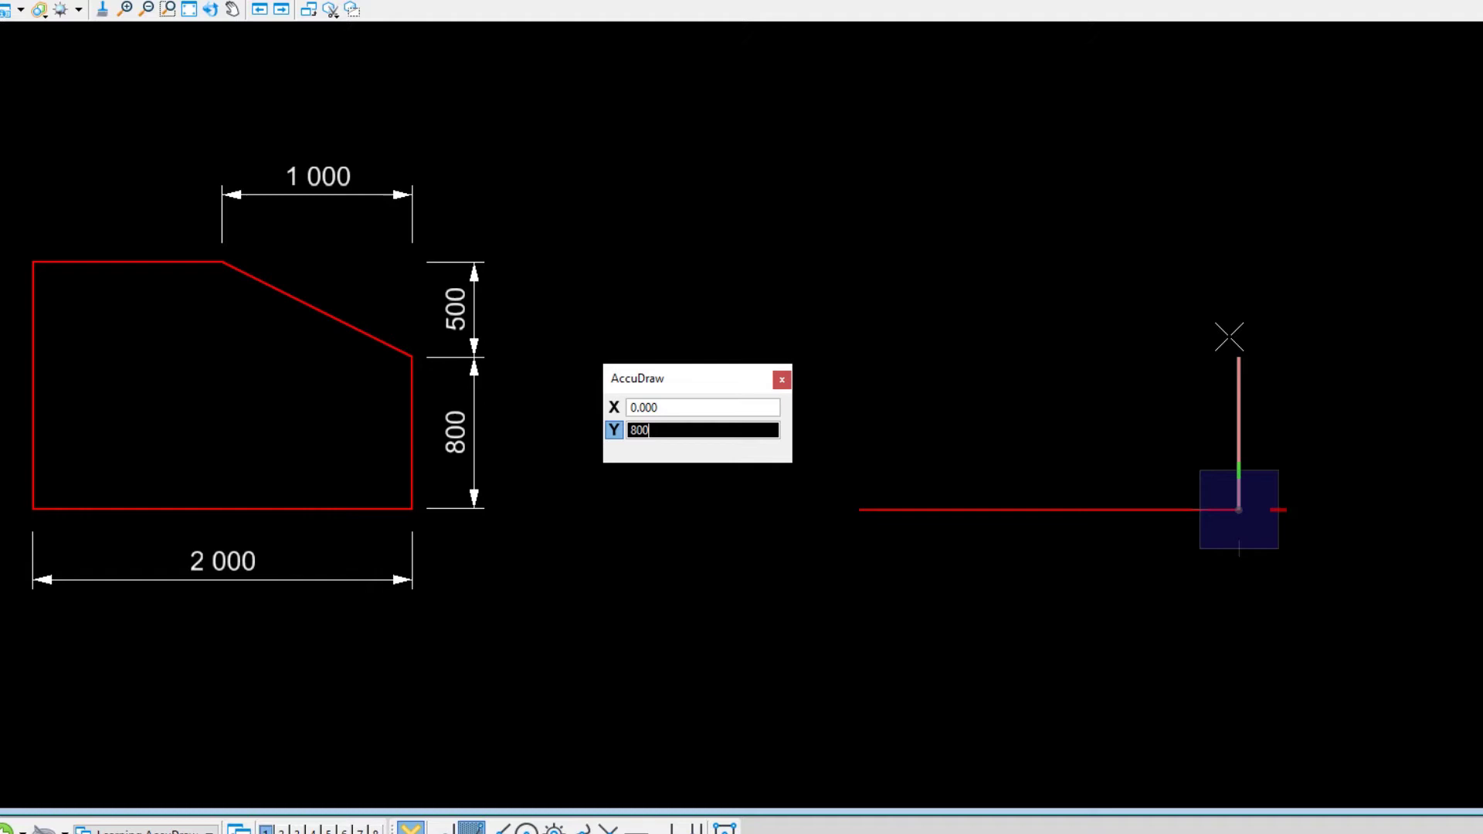
{"action": "left_click", "coordinate": [1229, 336]}
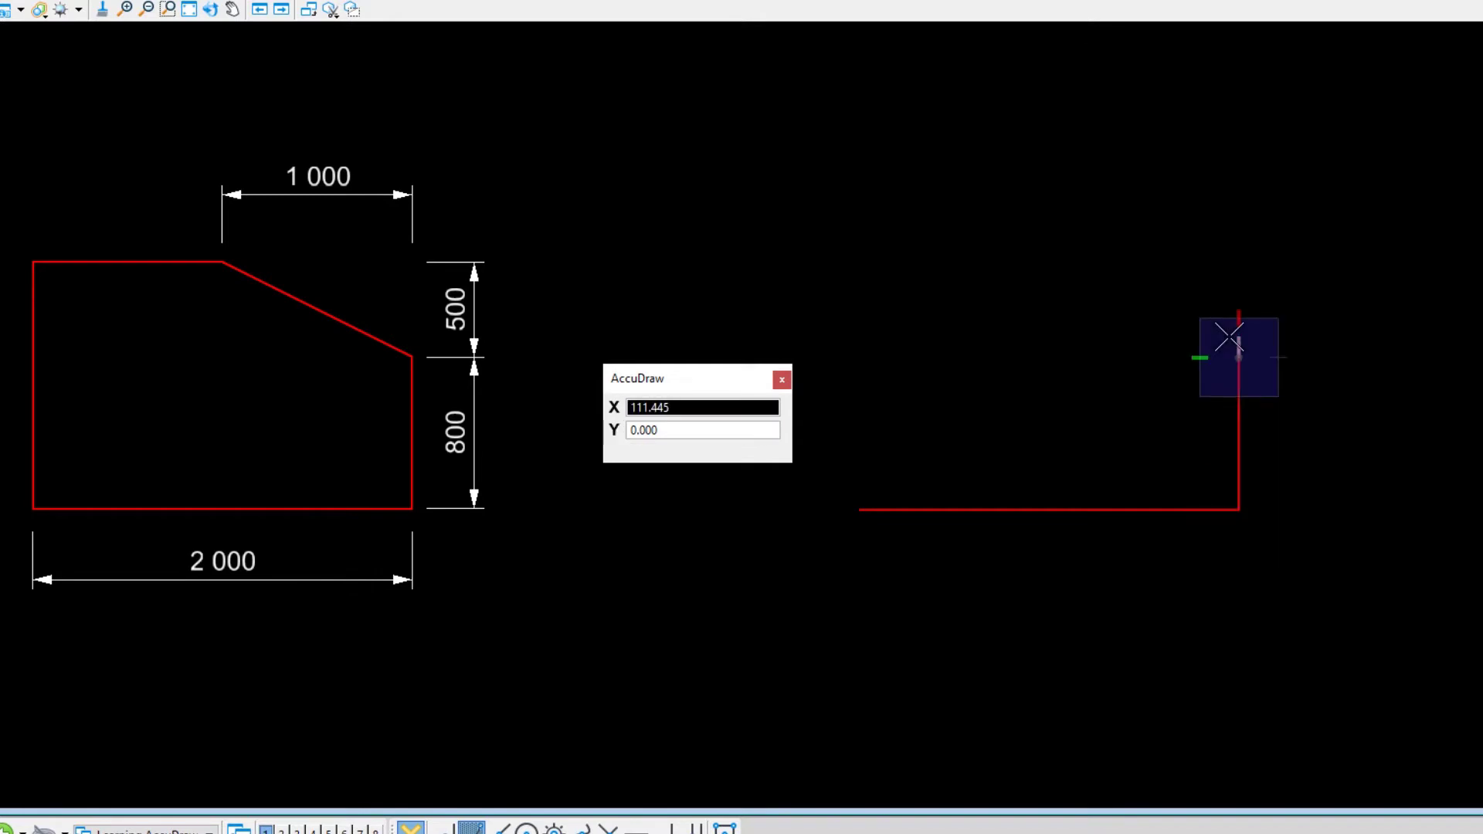
Enter and lock AccuDraw distances of 1000 in X and 500 in Y for the slanted edge
{"action": "key", "text": "ctrl+z"}
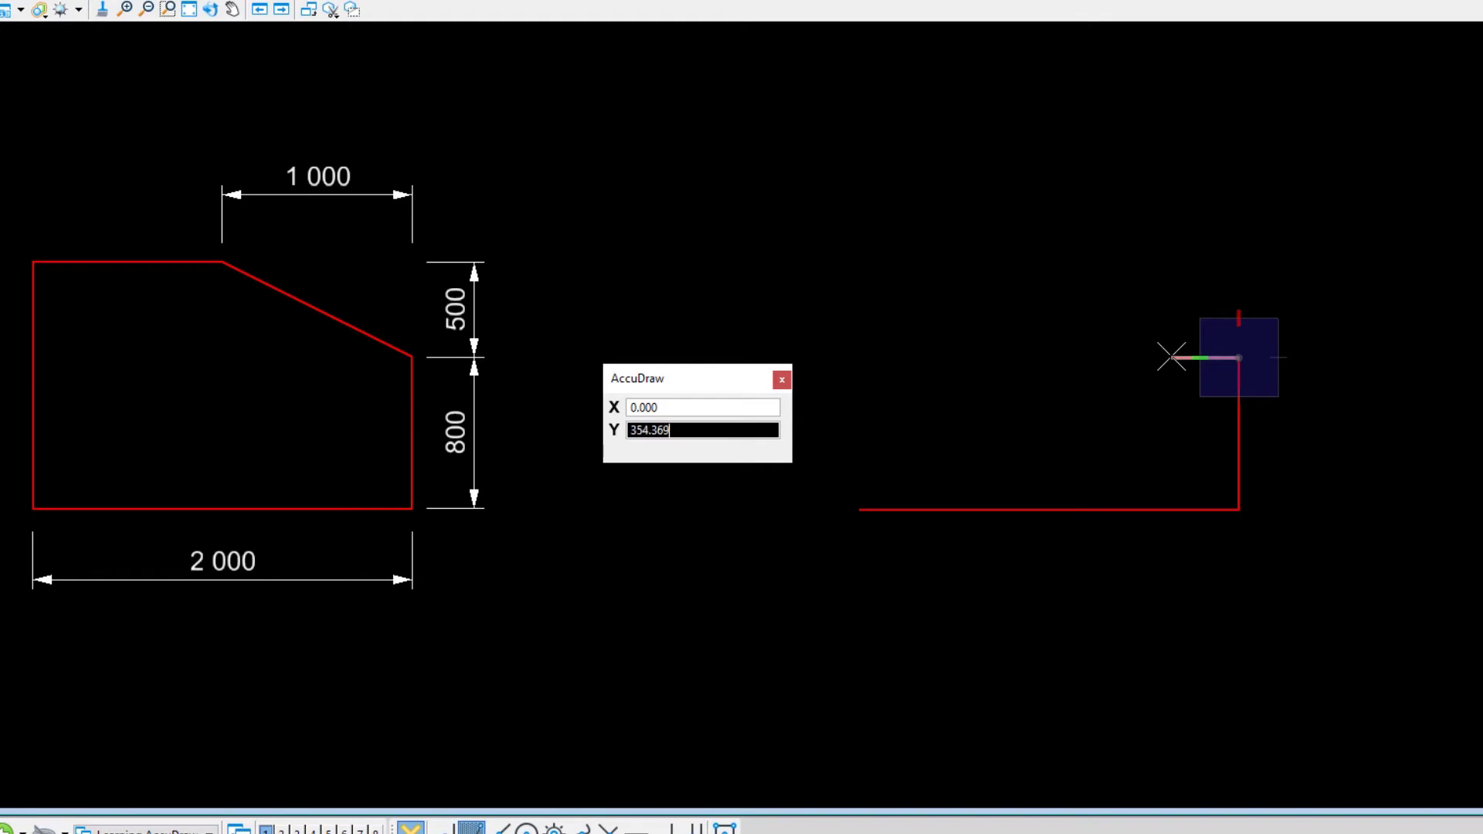
{"action": "key", "text": "Tab"}
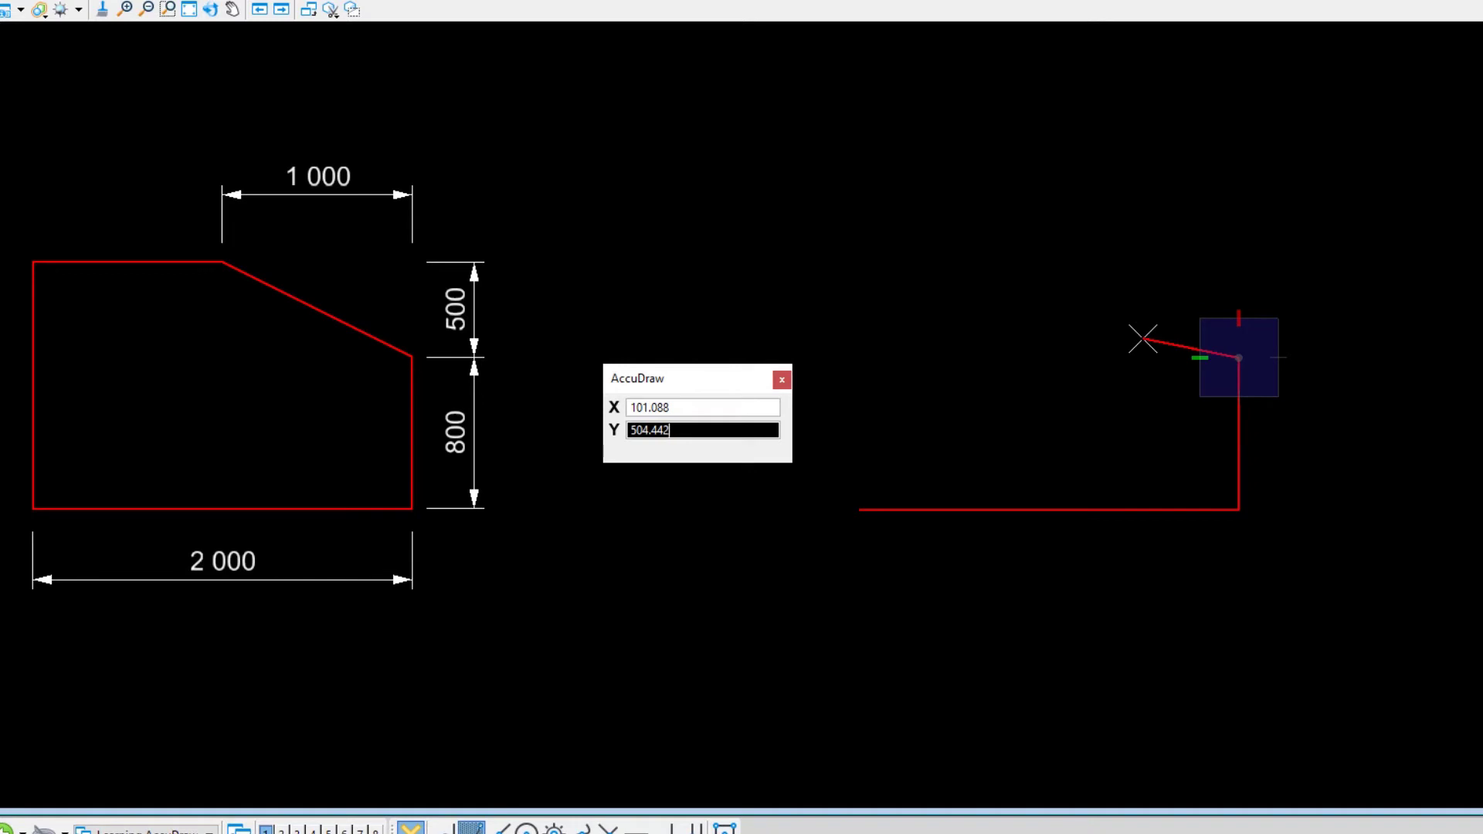
{"action": "type", "text": "1"}
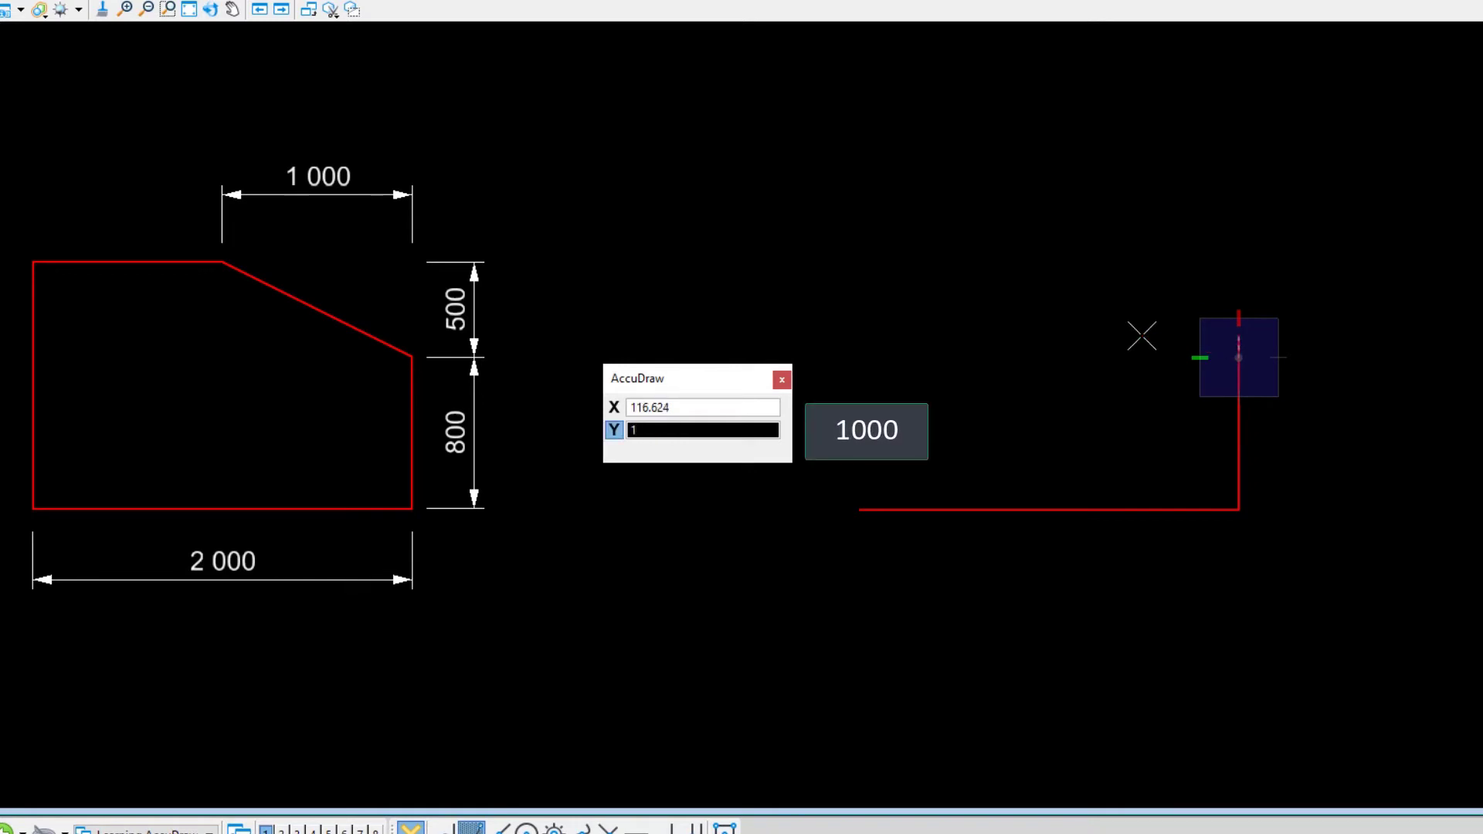
{"action": "type", "text": "000"}
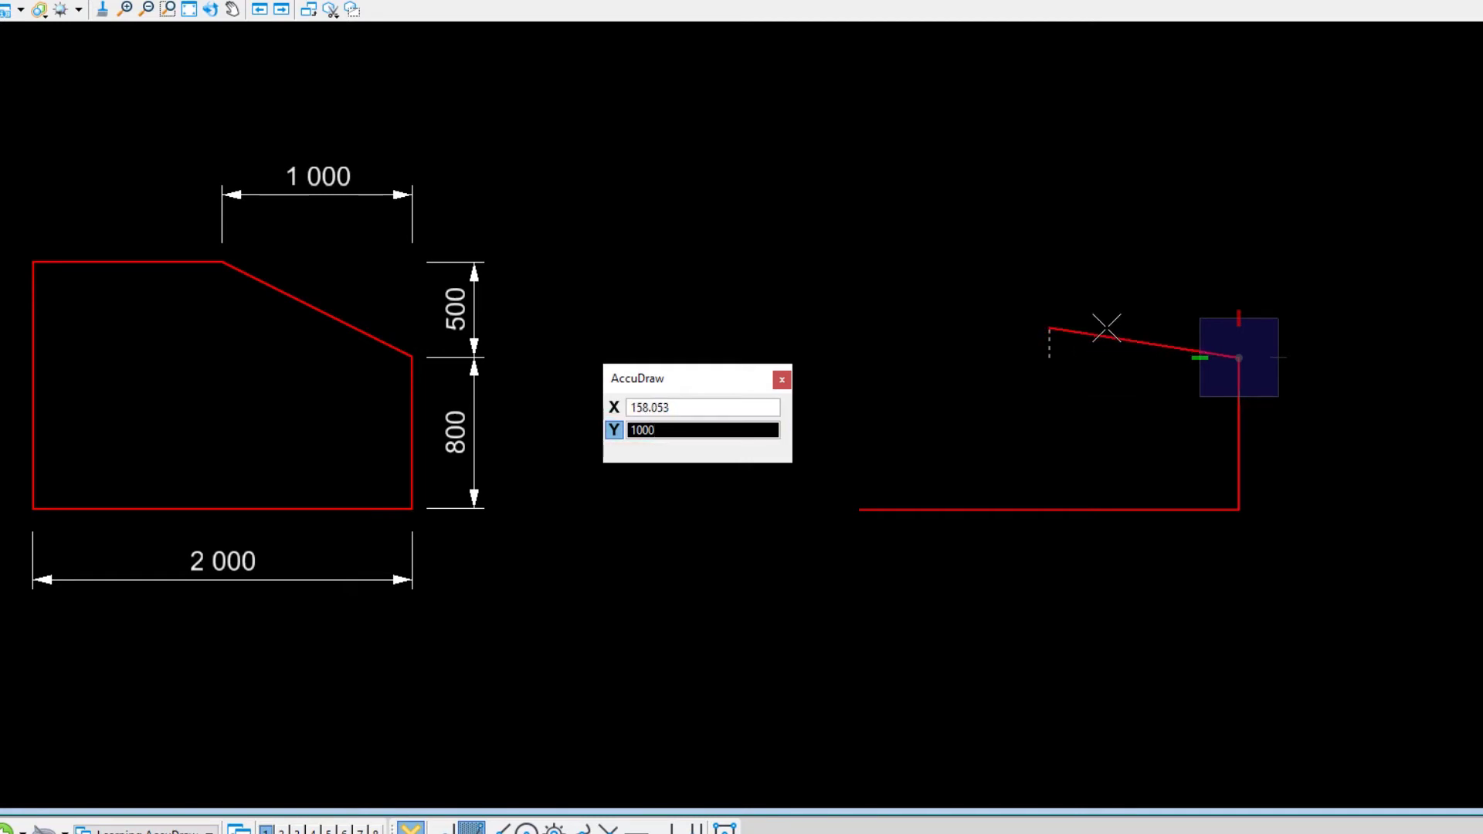
{"action": "key", "text": "Tab"}
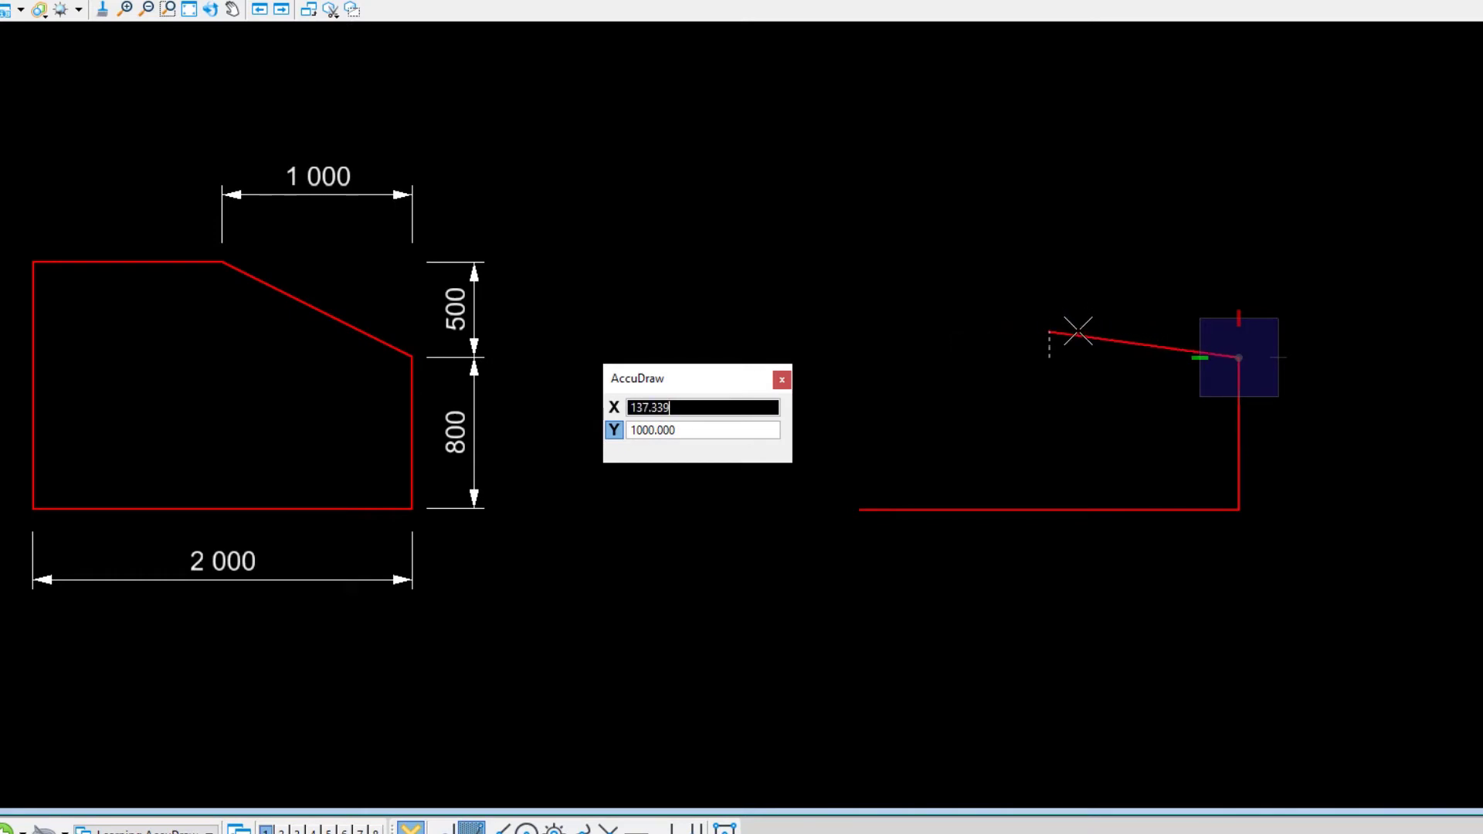
{"action": "key", "text": "Tab"}
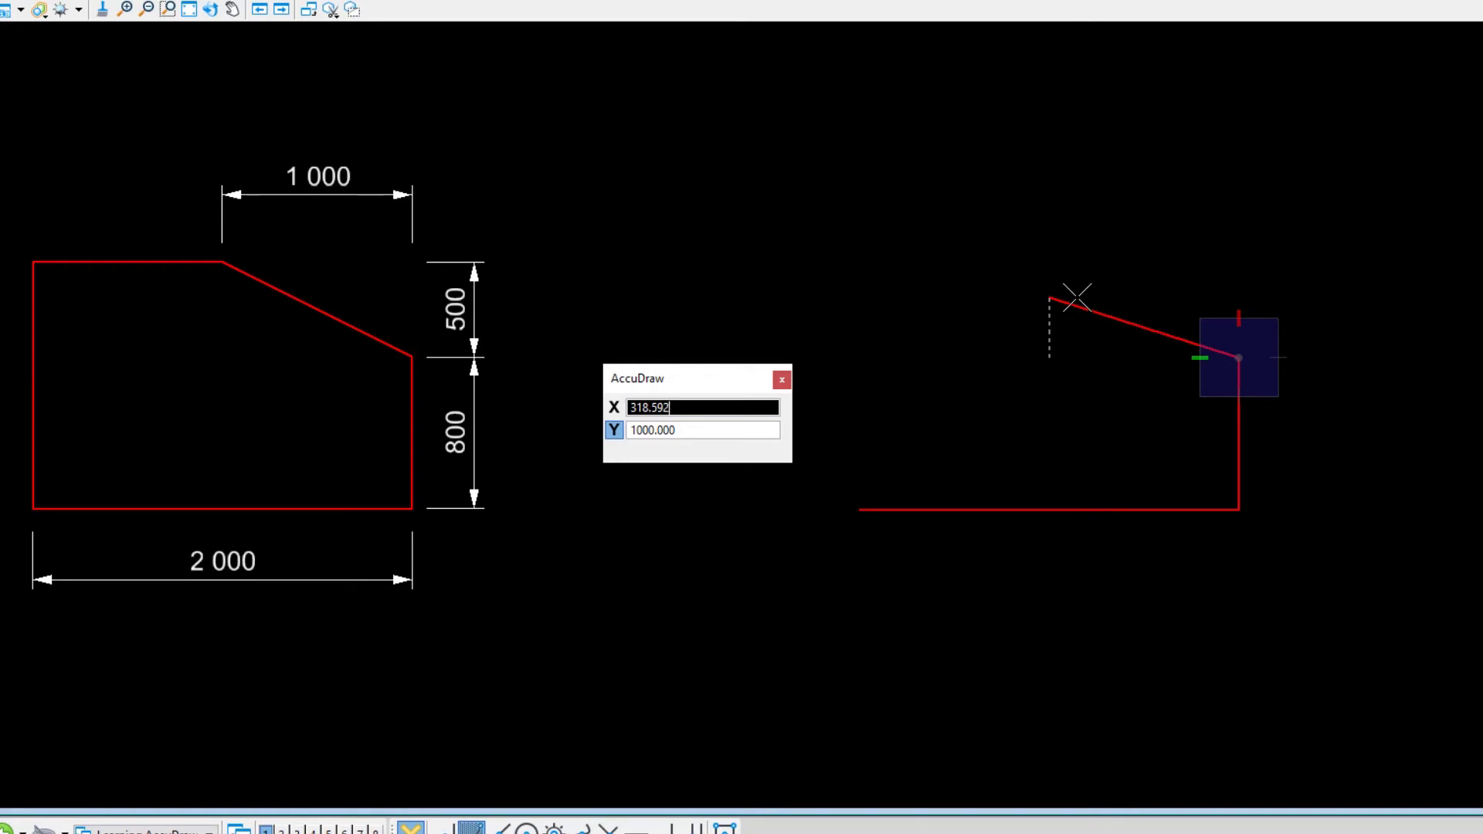
{"action": "type", "text": "500"}
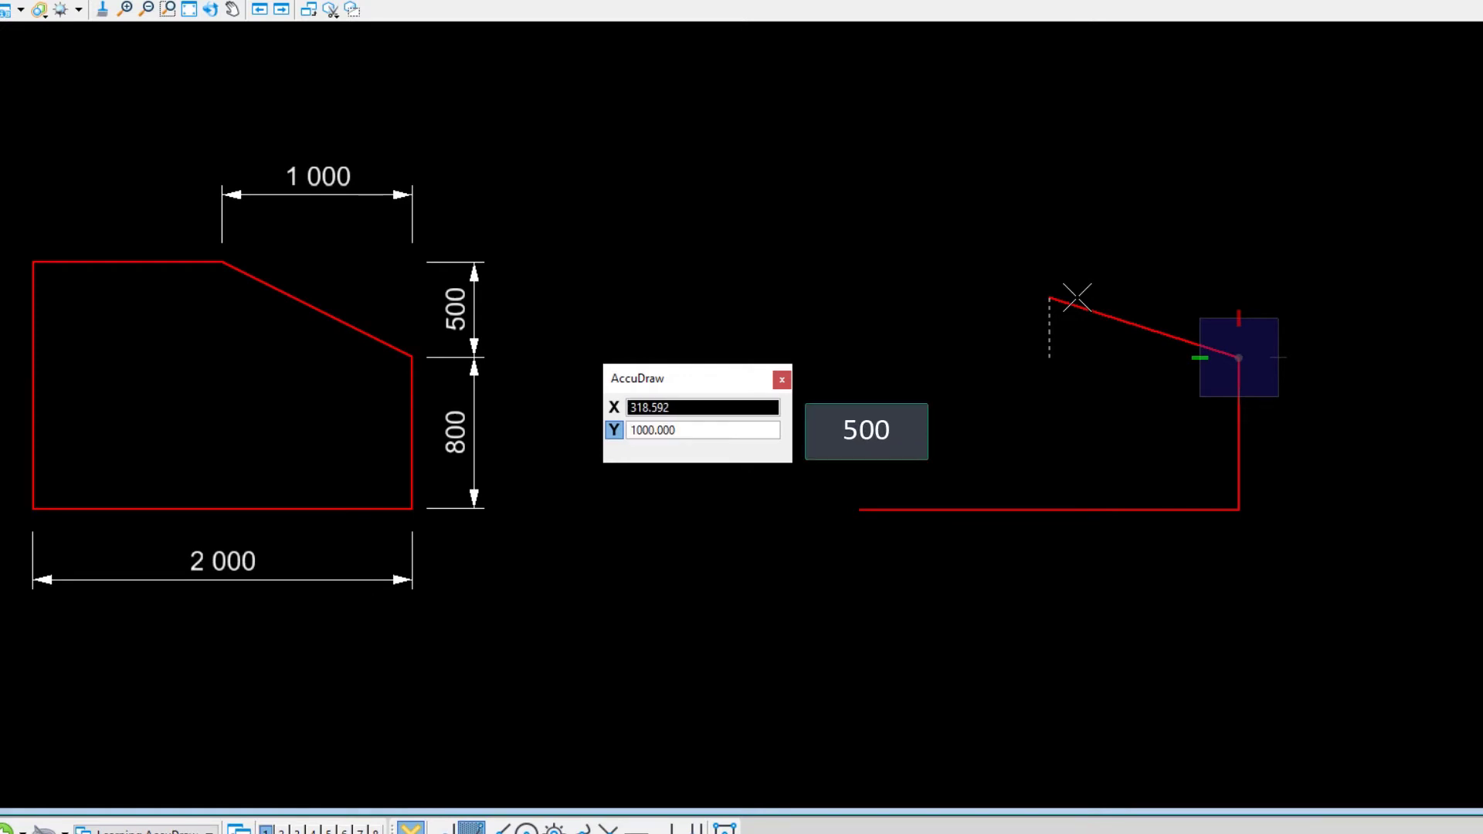
{"action": "type", "text": "500"}
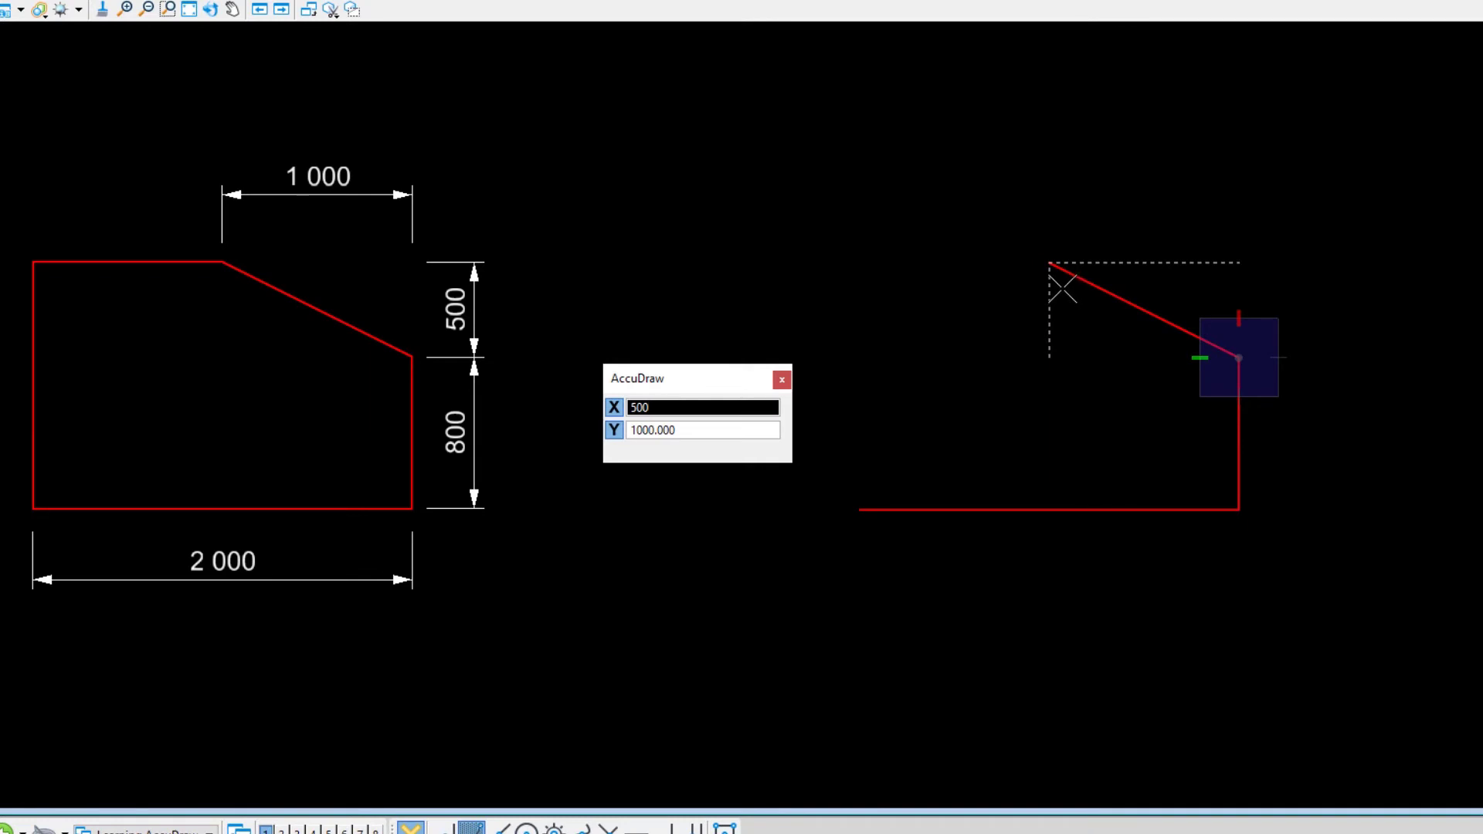
{"action": "key", "text": "x"}
{"action": "key", "text": "y"}
Accept the slanted edge's upper end, rotate AccuDraw to the view, and focus AccuDraw with F11
{"action": "left_click", "coordinate": [1062, 287]}
{"action": "key", "text": "Tab"}
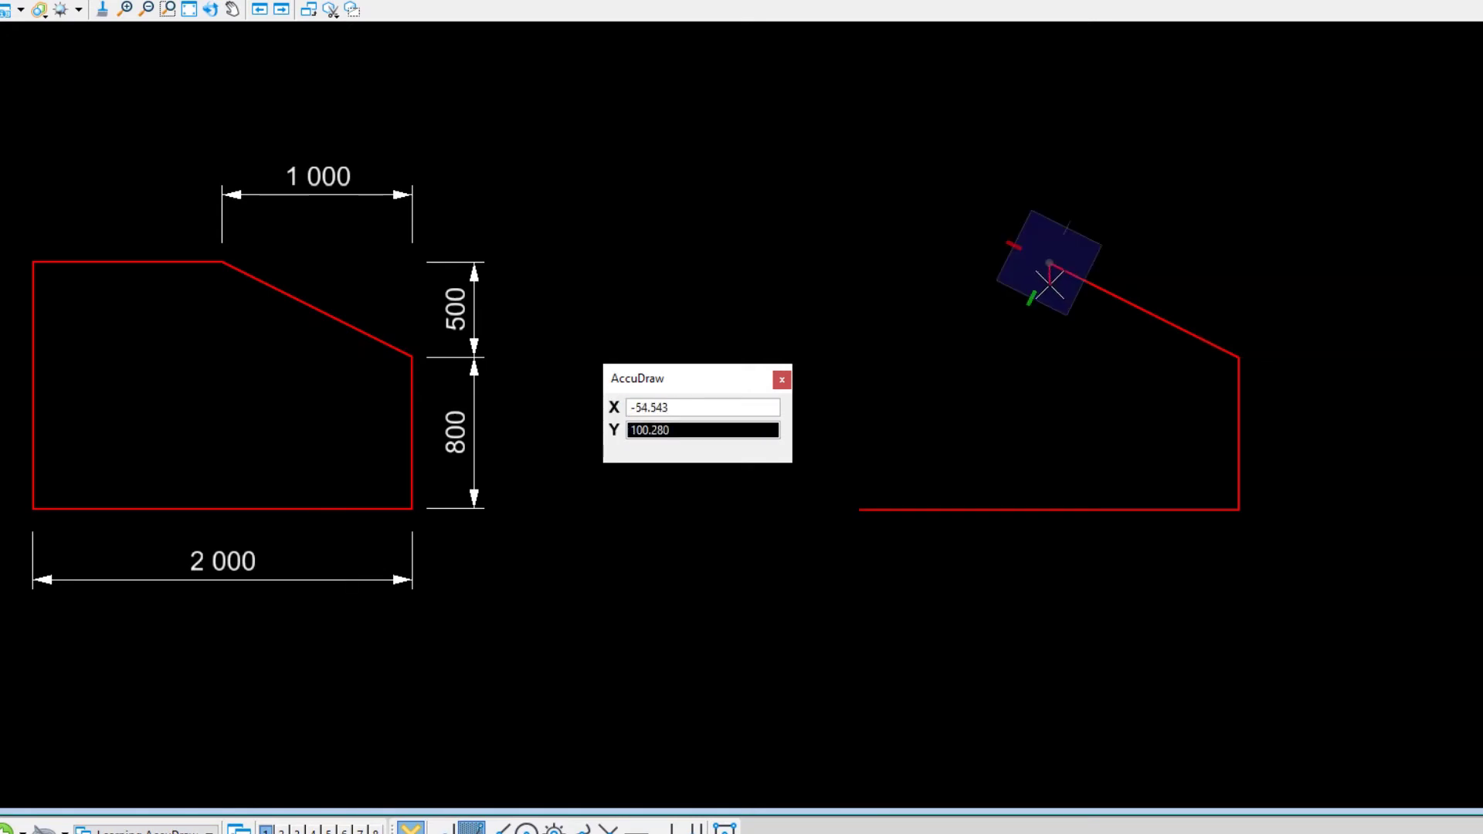
{"action": "key", "text": "v"}
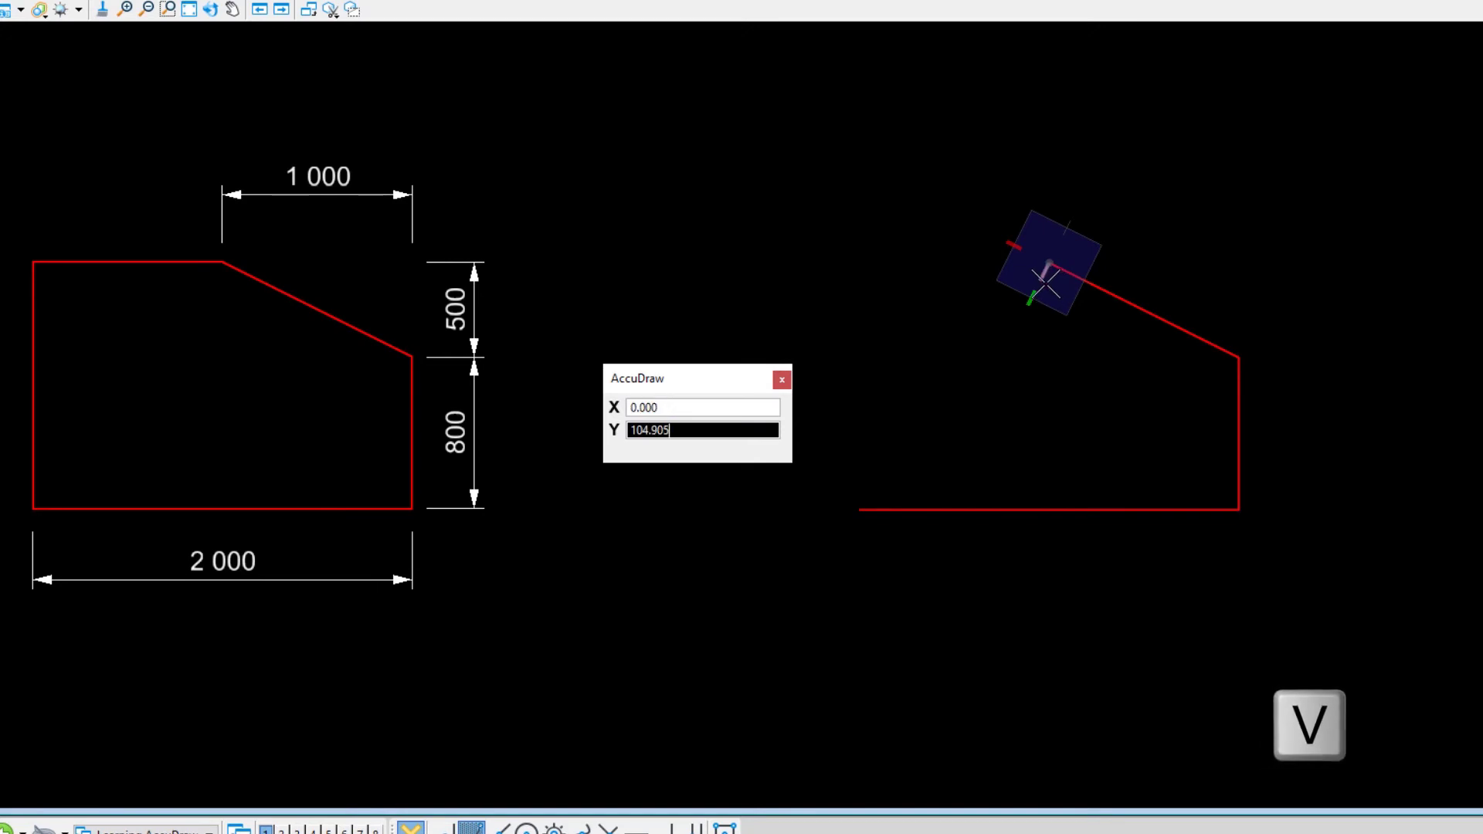
{"action": "key", "text": "v"}
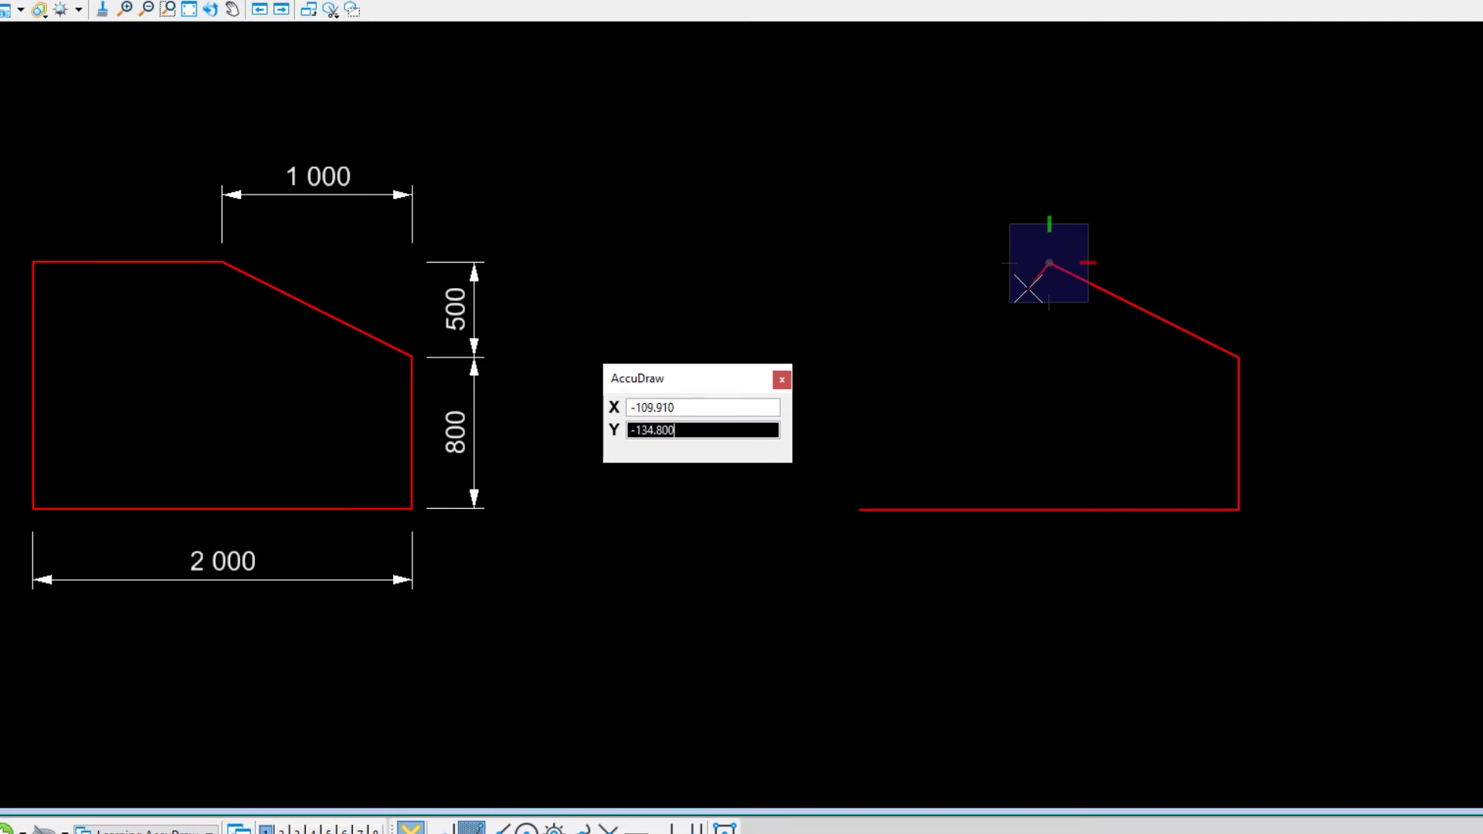
{"action": "key", "text": "F11"}
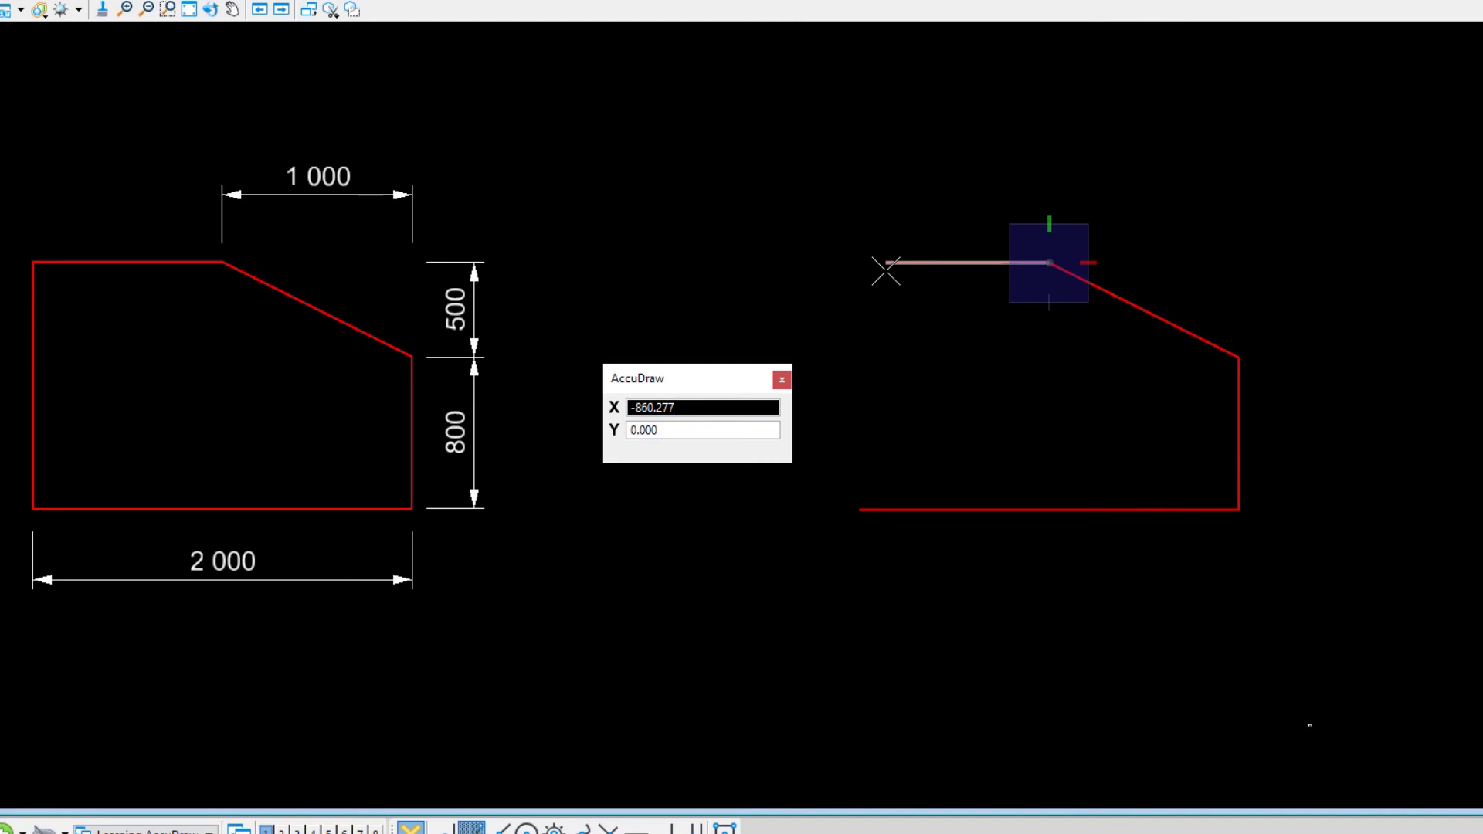
Lock the edge horizontal, place the 1000 top edge, and close the shape at the start corner
{"action": "key", "text": "Return"}
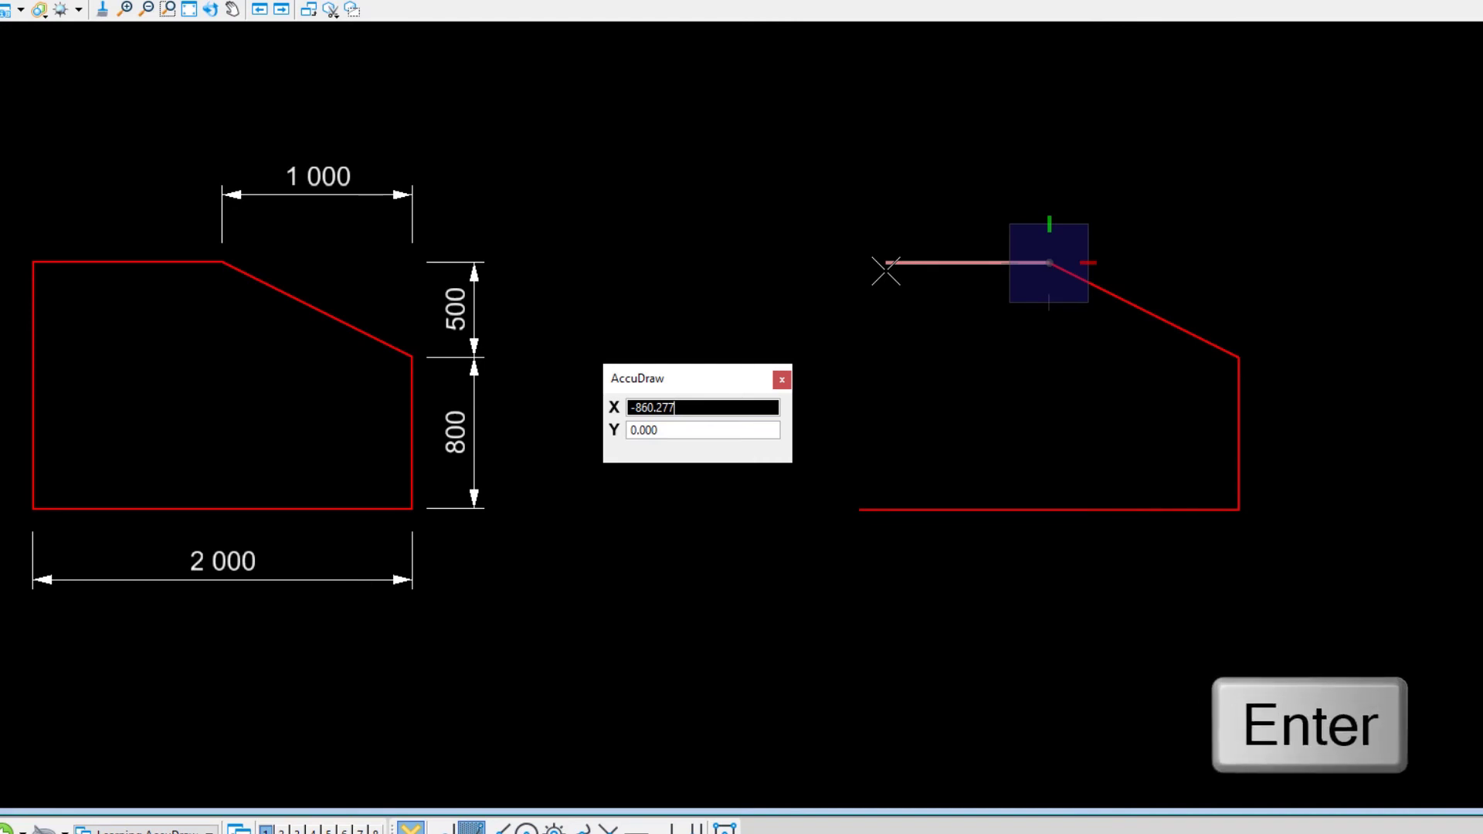
{"action": "left_click", "coordinate": [860, 510]}
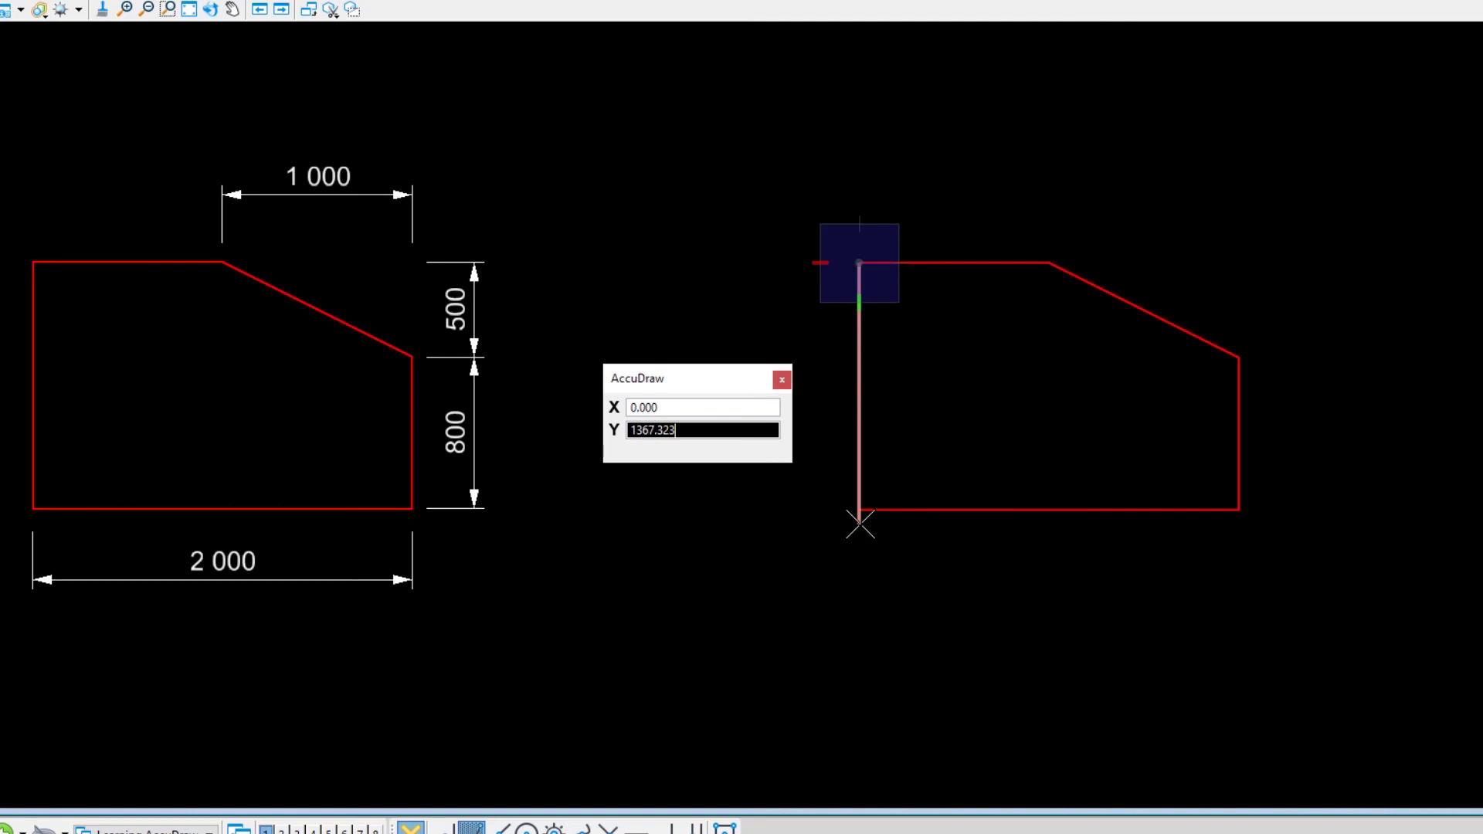
{"action": "left_click", "coordinate": [860, 510]}
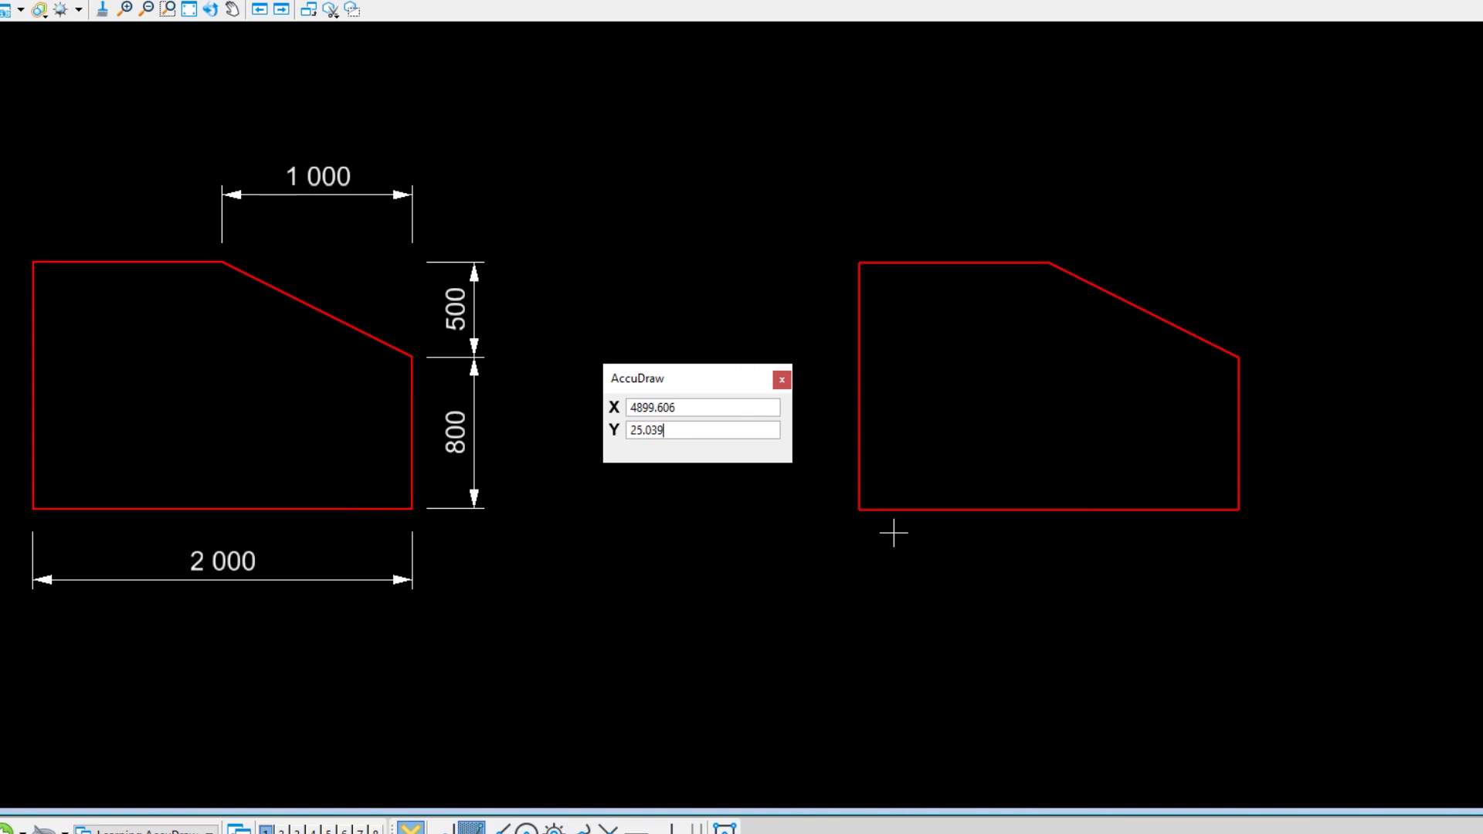
{"action": "key", "text": "ctrl+z"}
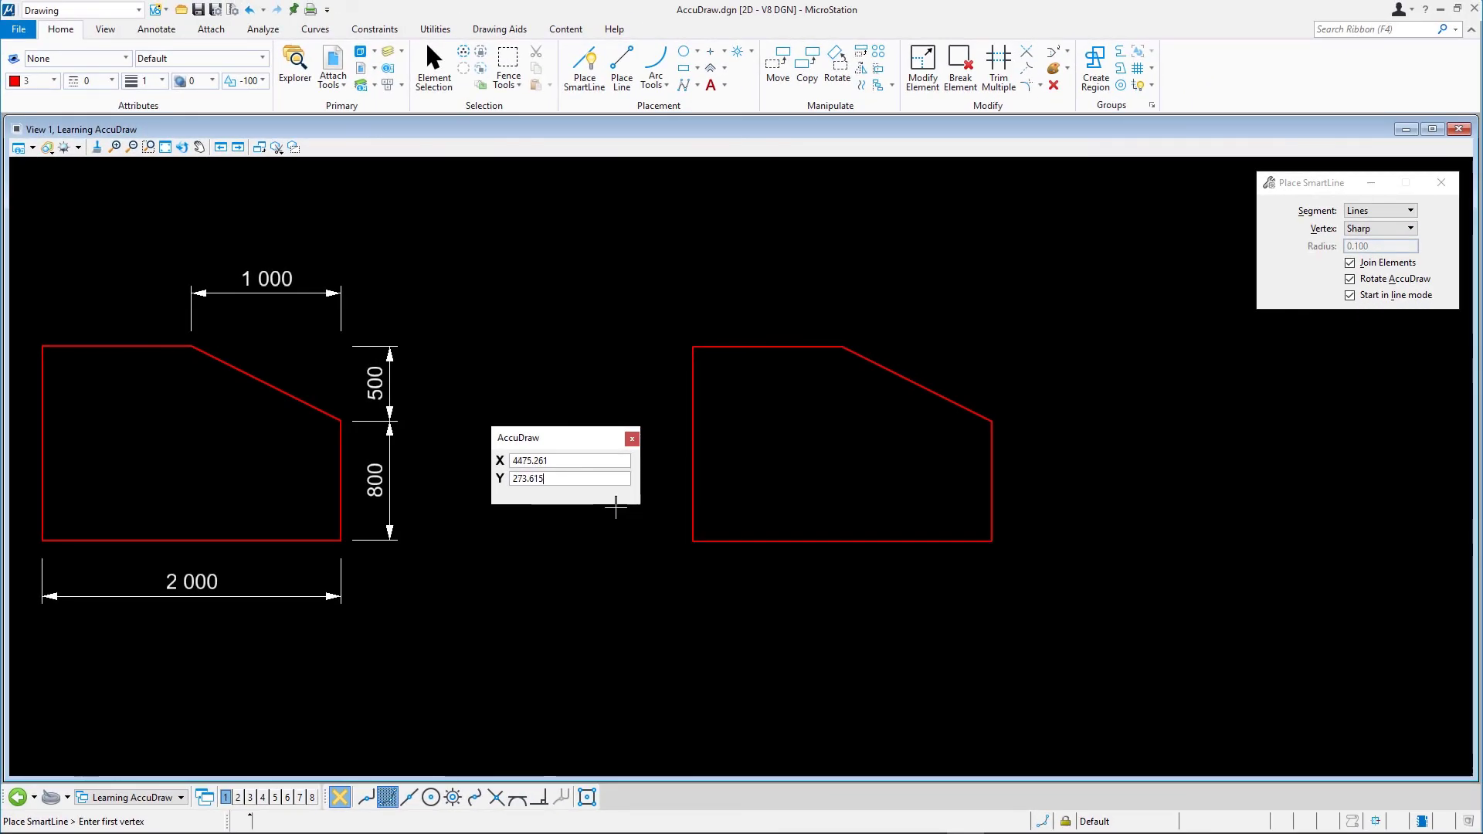
Close AccuDraw.dgn from the File menu
{"action": "left_click", "coordinate": [19, 30]}
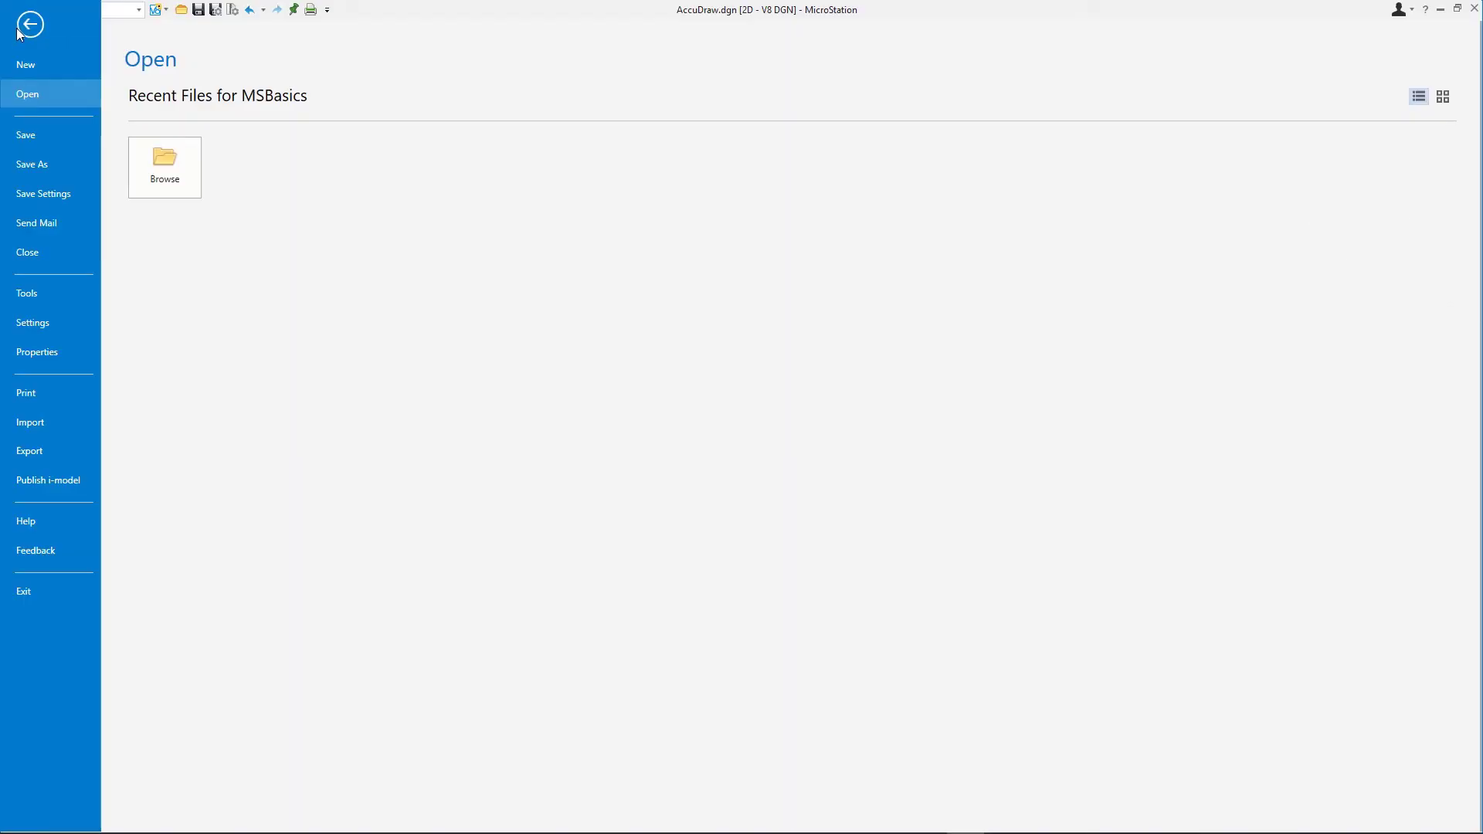
{"action": "left_click", "coordinate": [66, 251]}
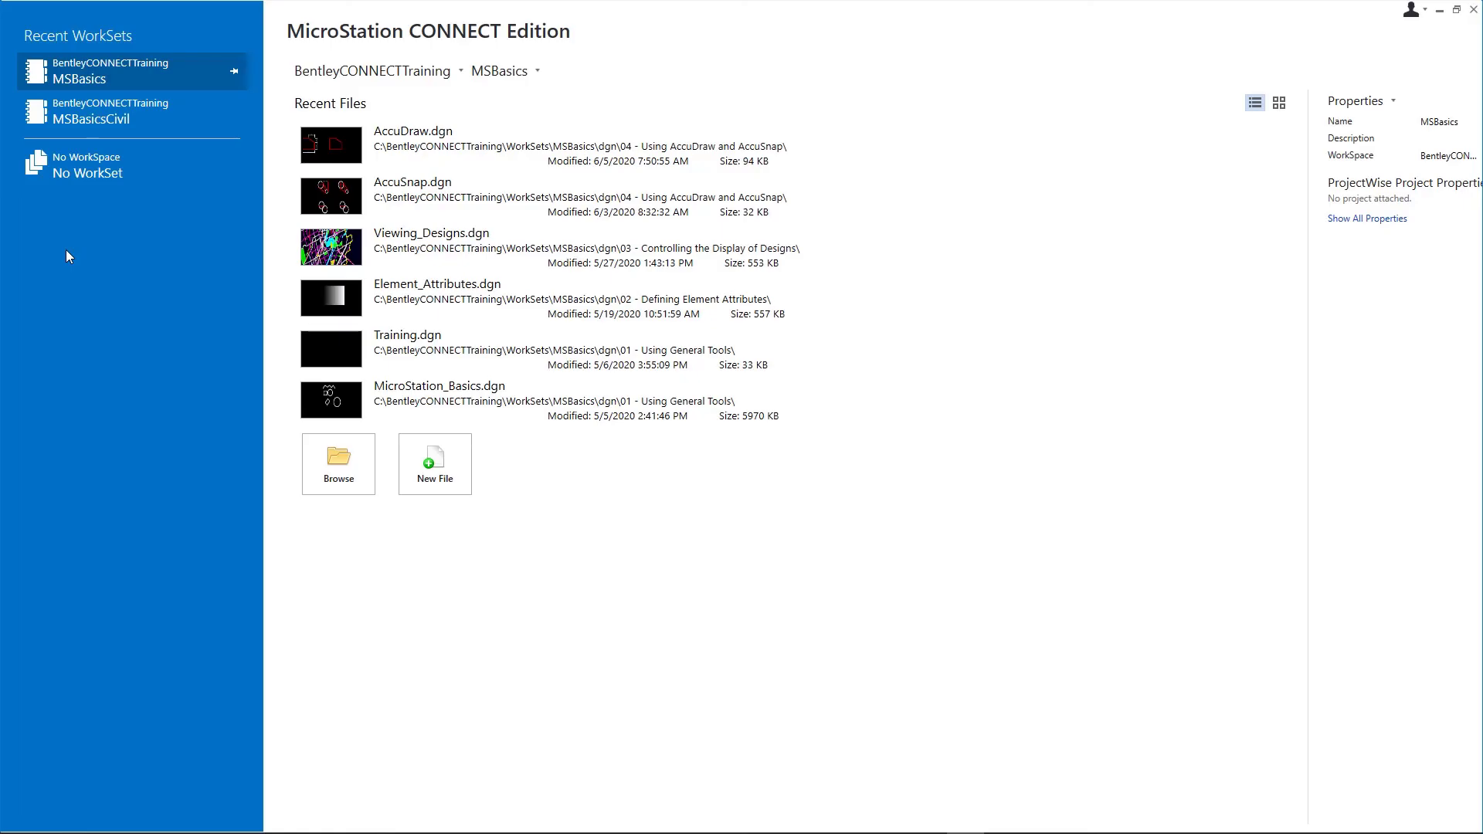